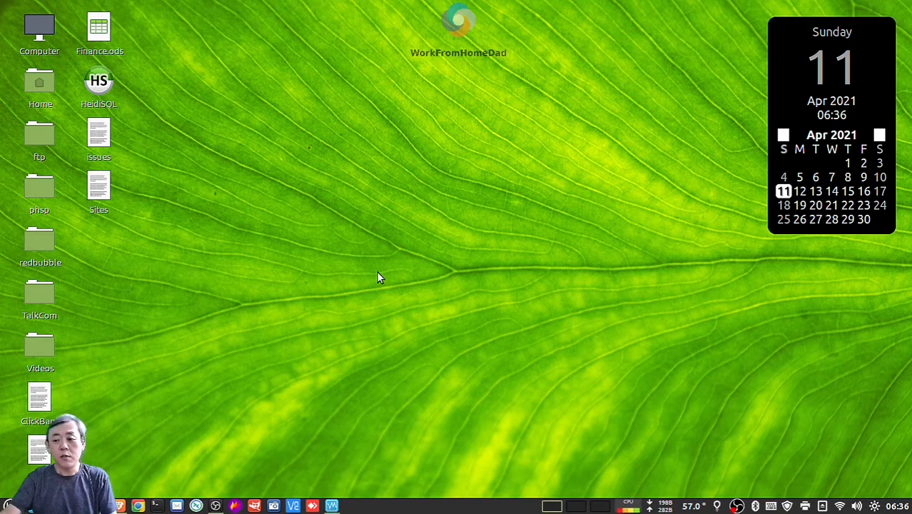
# Launch Brave from the panel so it opens on the linuxmint.com homepage
pyautogui.click(120, 505)
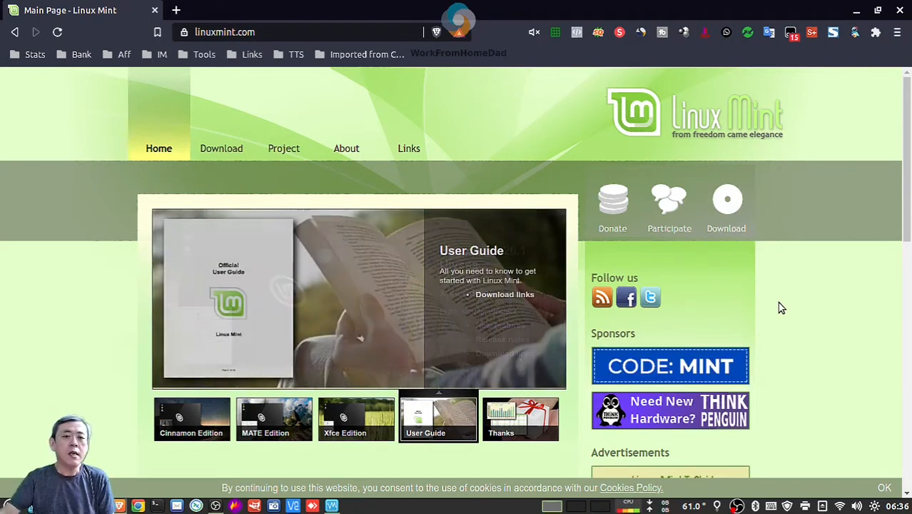
# Go to the Linux Mint 20.1 download page and scroll to the Cinnamon, MATE and Xfce links
pyautogui.moveTo(236, 149)
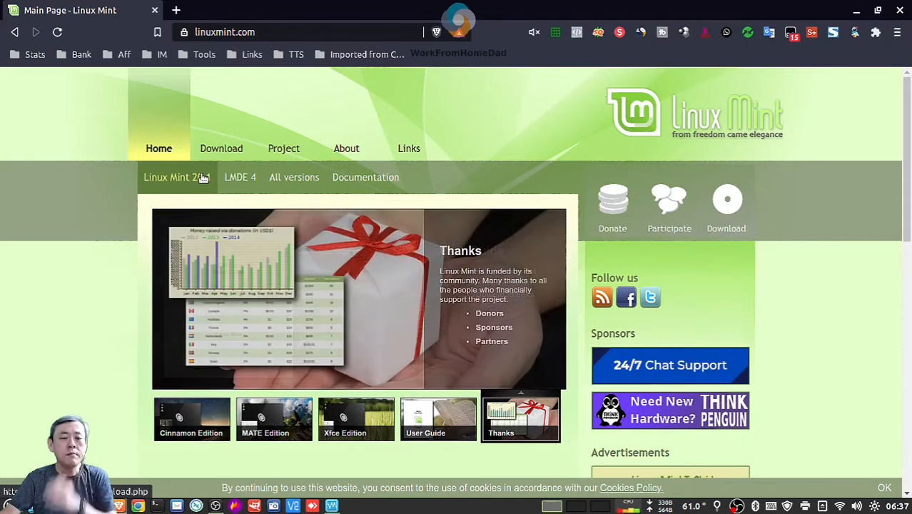
pyautogui.click(202, 177)
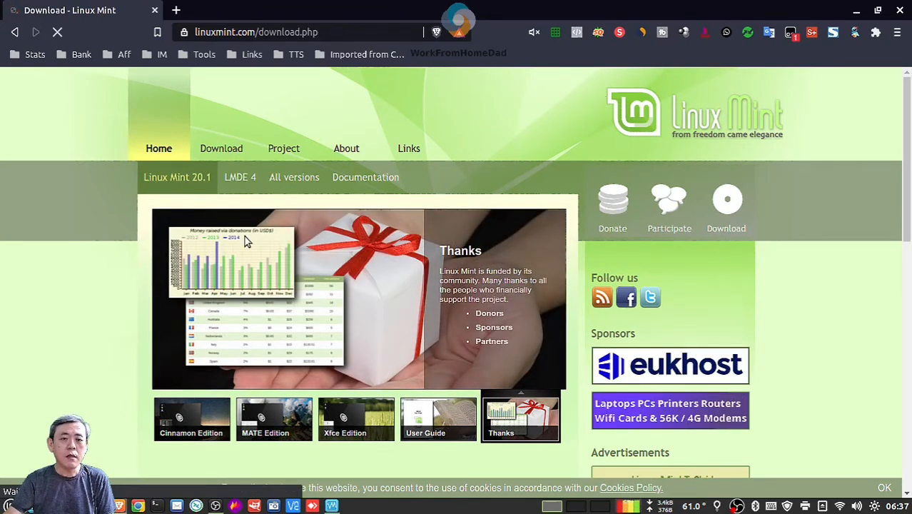
pyautogui.scroll(-3, 276, 278)
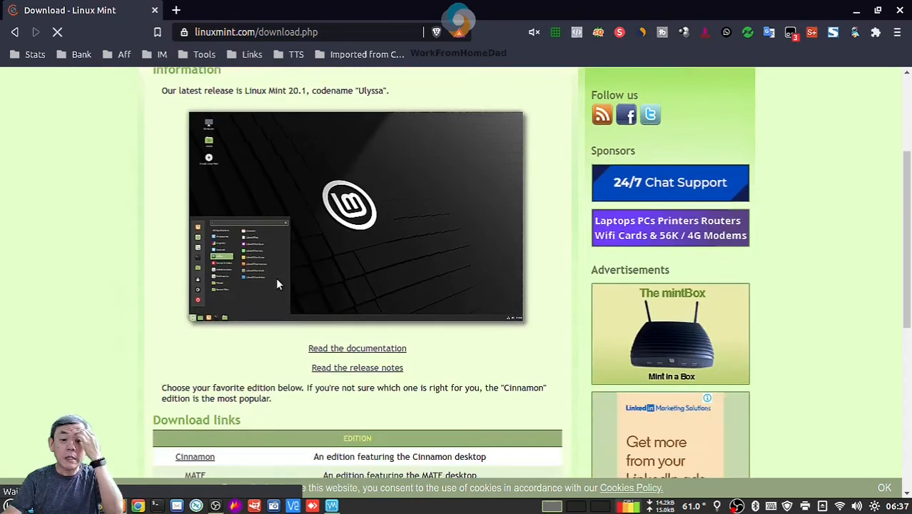
pyautogui.scroll(-2, 279, 284)
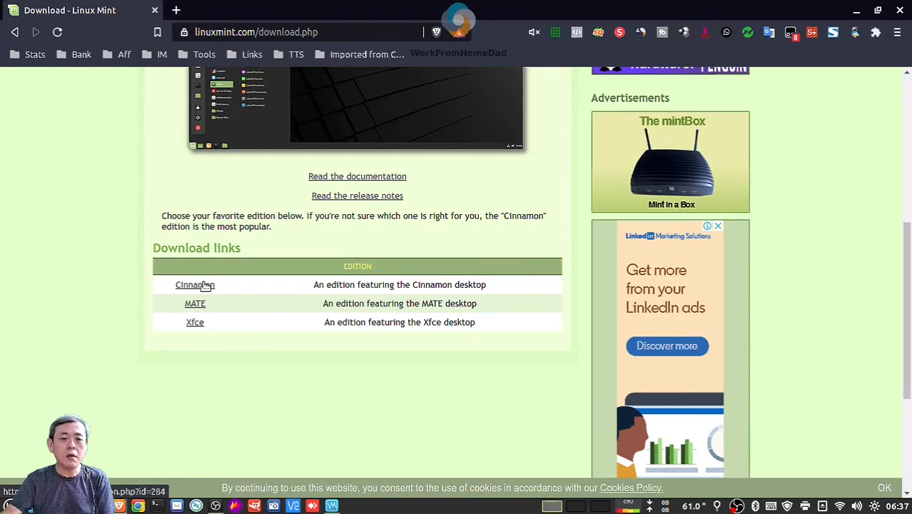
# Open the Cinnamon 64-bit edition page and download its ISO from the advancedhosters.com mirror
pyautogui.click(206, 285)
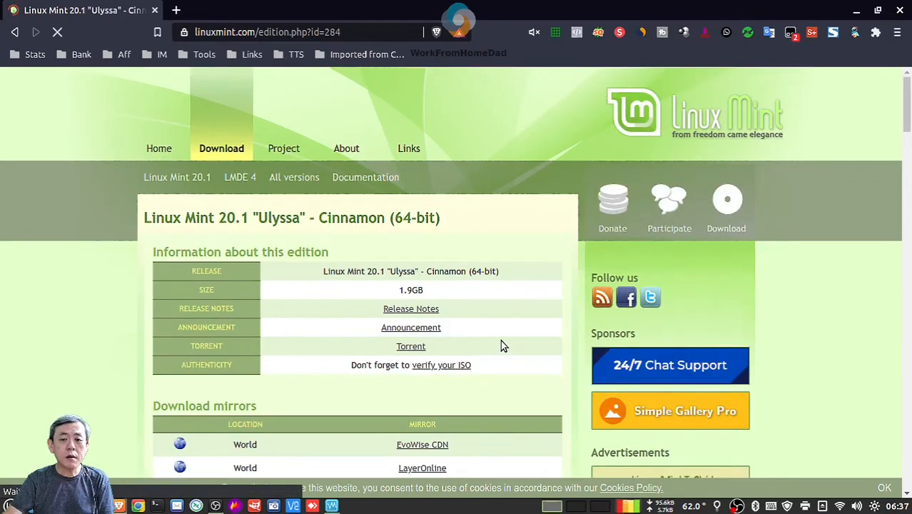
pyautogui.scroll(-4, 507, 345)
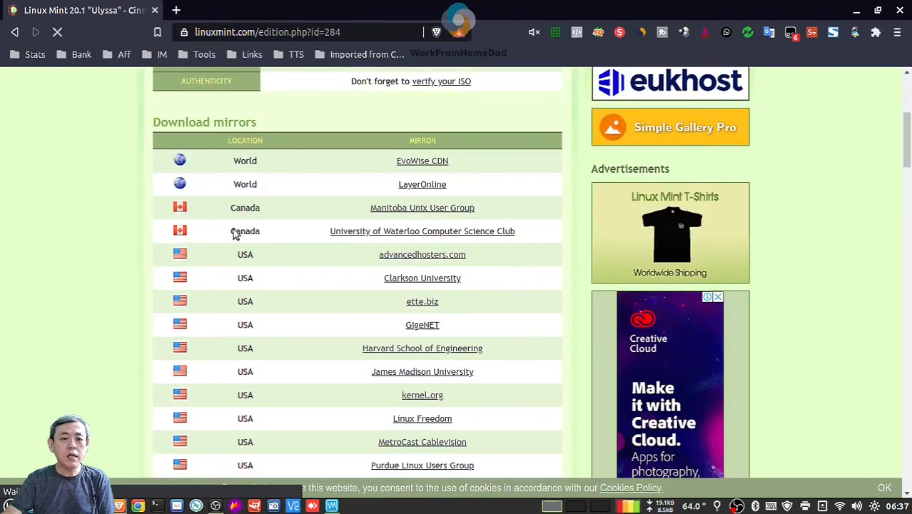
pyautogui.scroll(-7, 236, 242)
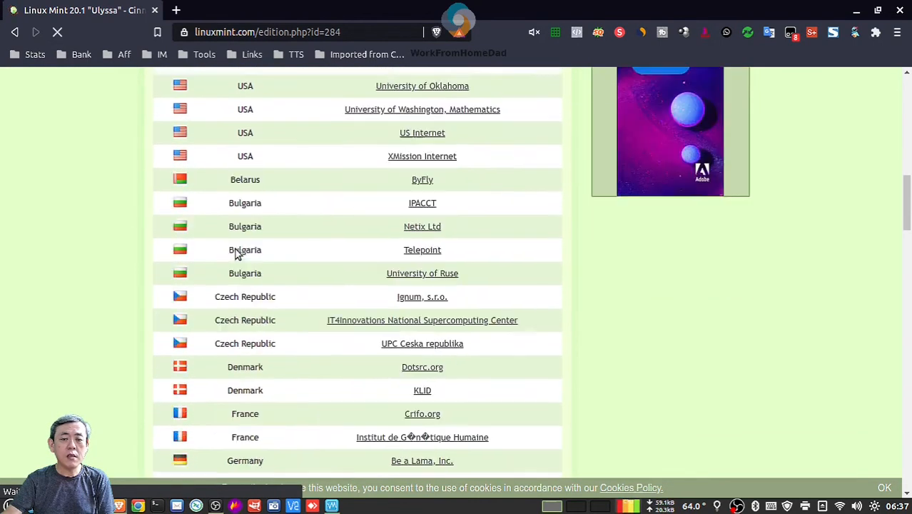
pyautogui.scroll(-5, 238, 255)
pyautogui.scroll(-6, 237, 251)
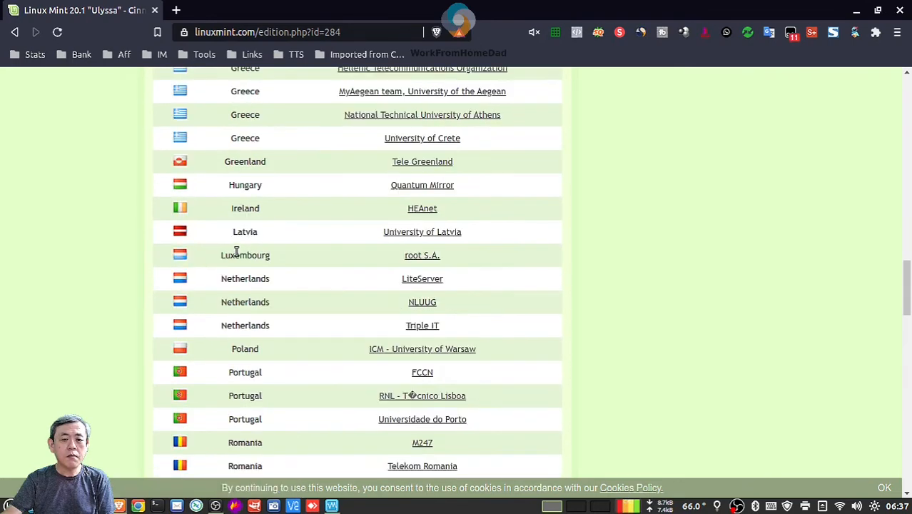
pyautogui.scroll(-2, 332, 251)
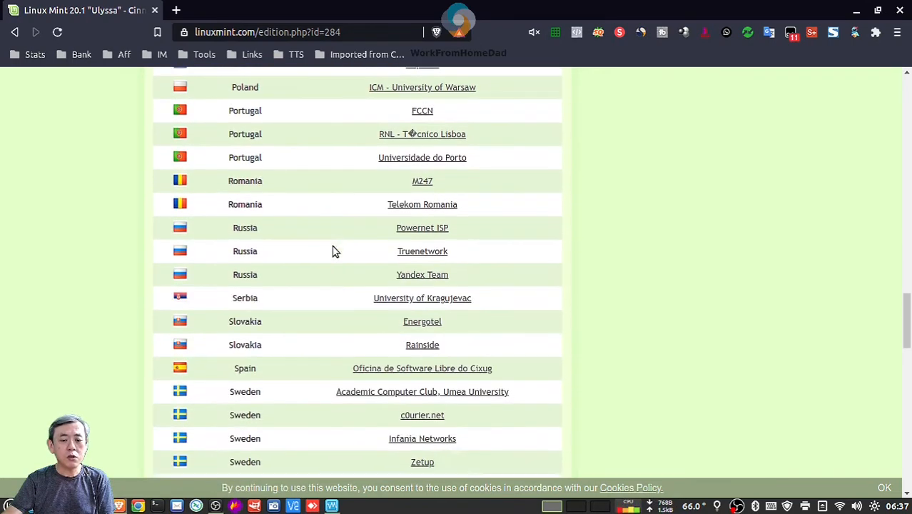
pyautogui.scroll(18, 332, 251)
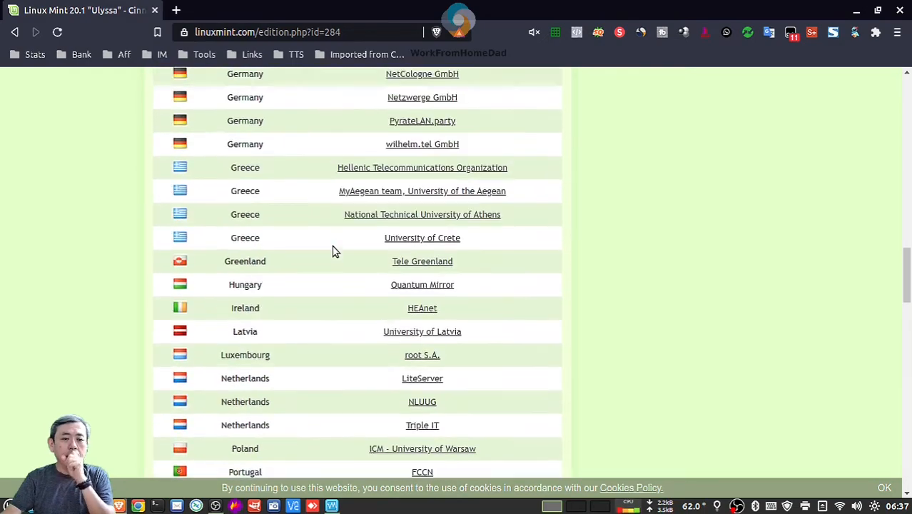
pyautogui.scroll(7, 333, 244)
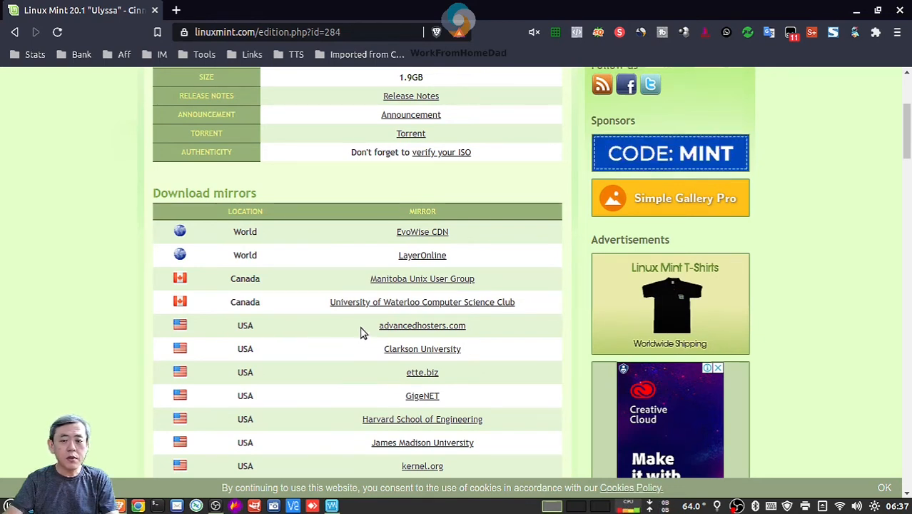
pyautogui.click(418, 330)
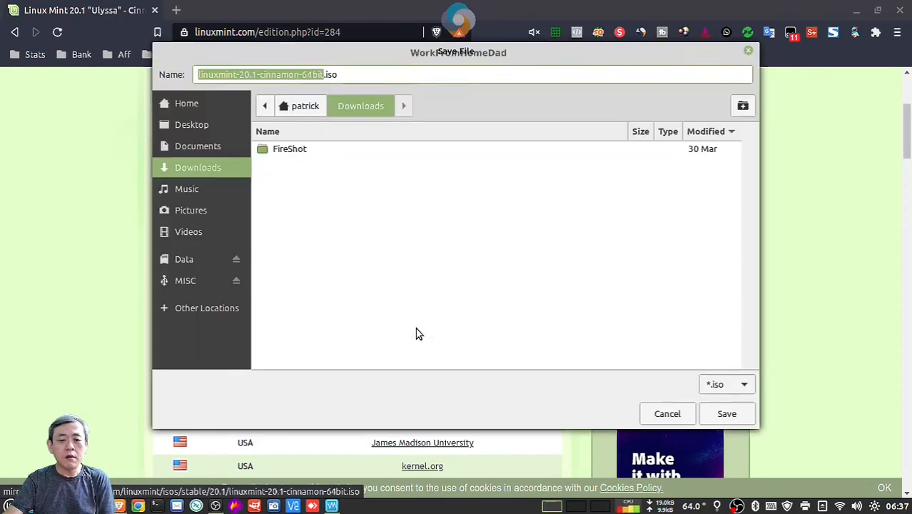
# Save linuxmint-20.1-cinnamon-64bit.iso into the Desktop folder
pyautogui.click(195, 122)
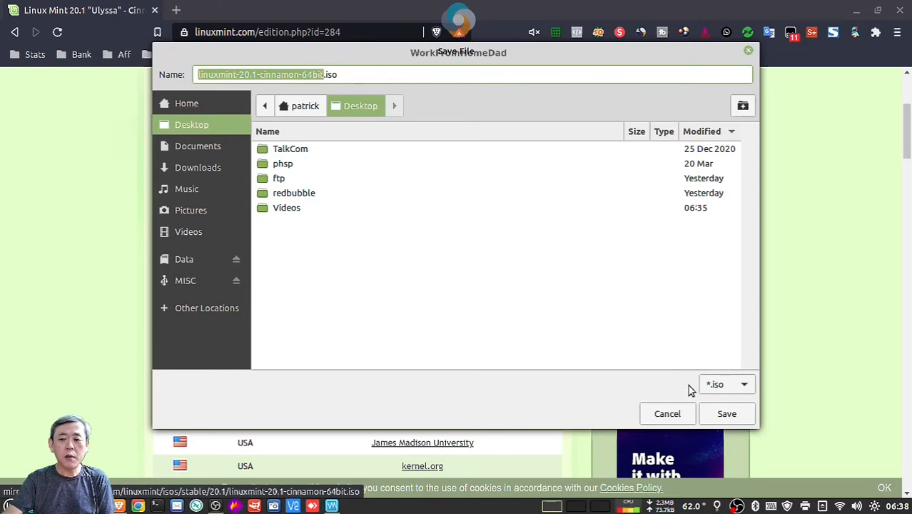
pyautogui.click(725, 420)
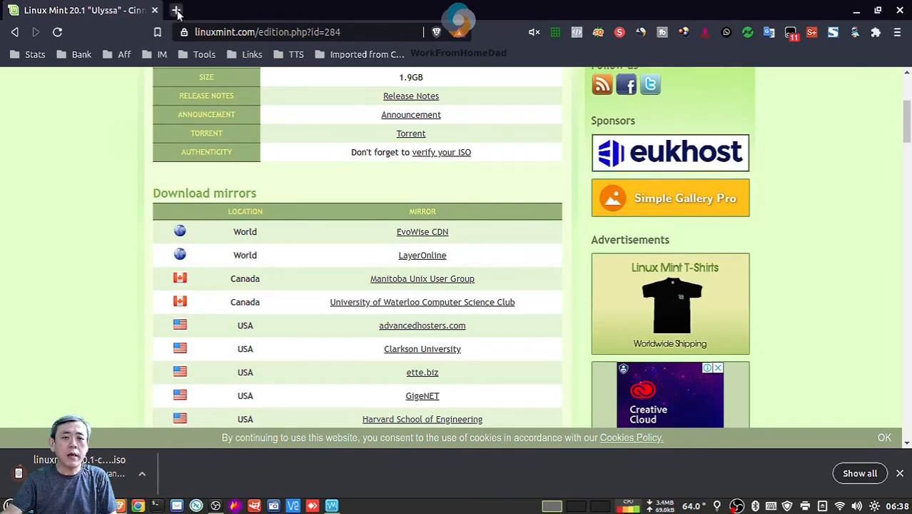
# Search Google for 'balenaetcher' in a new Brave tab
pyautogui.click(176, 10)
pyautogui.click(241, 30)
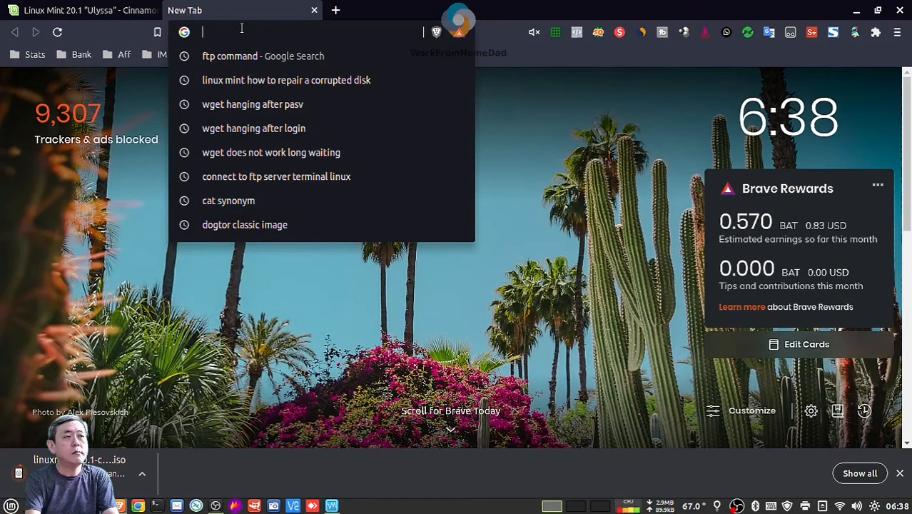
pyautogui.write('balena')
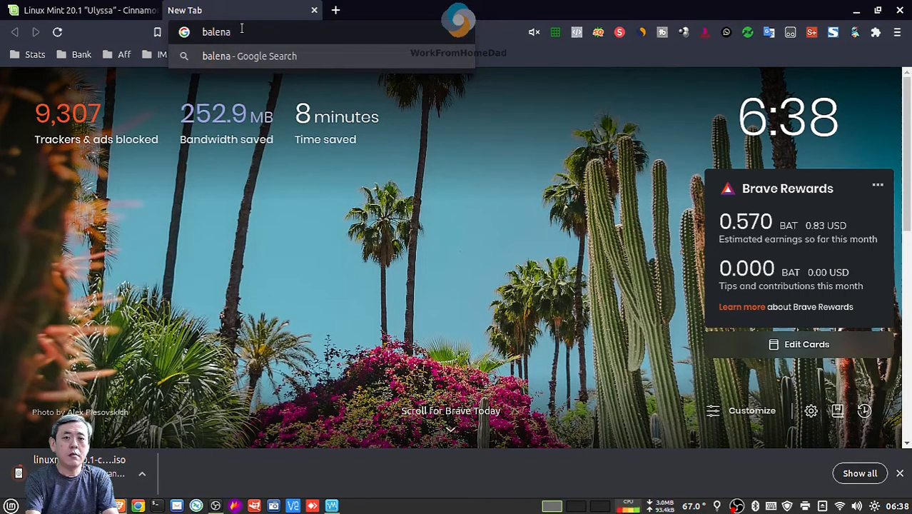
pyautogui.write('etcher')
pyautogui.press('Return')
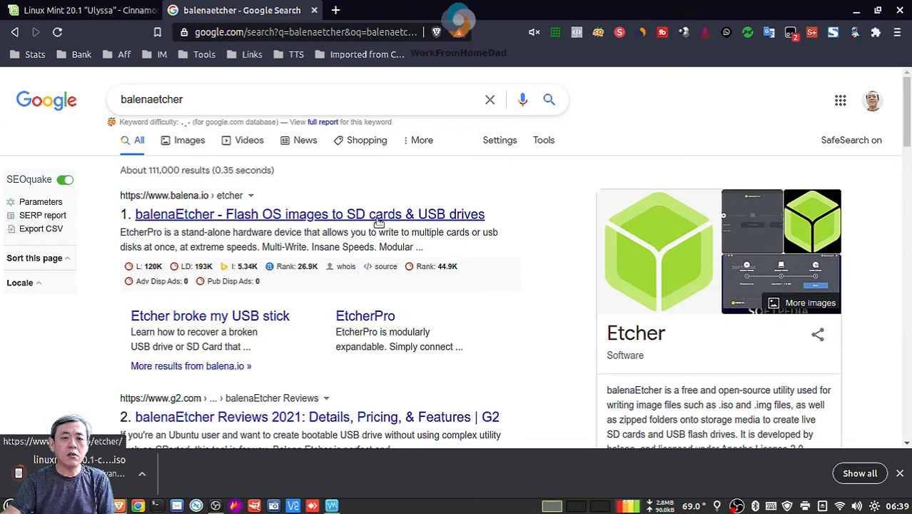
# Browse balenaEtcher's download builds, cancel the Windows Installer save, and close the tab
pyautogui.click(408, 220)
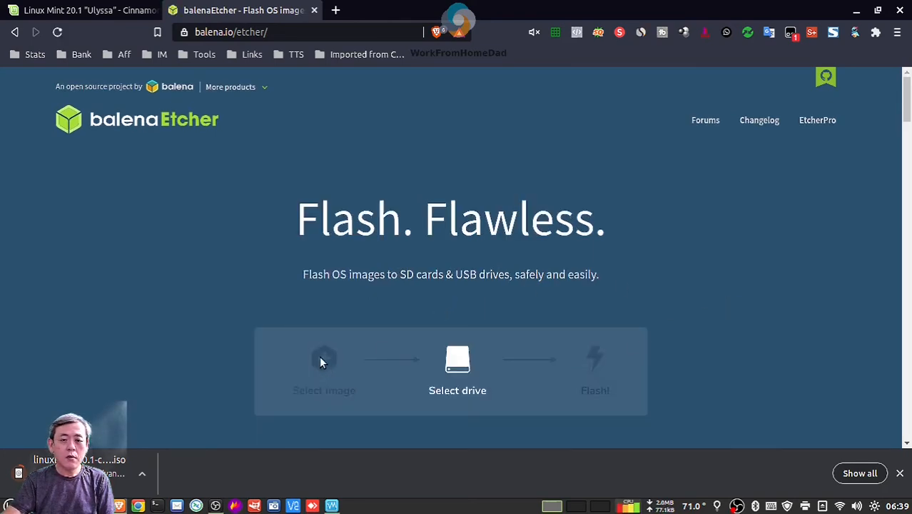
pyautogui.scroll(-3, 332, 345)
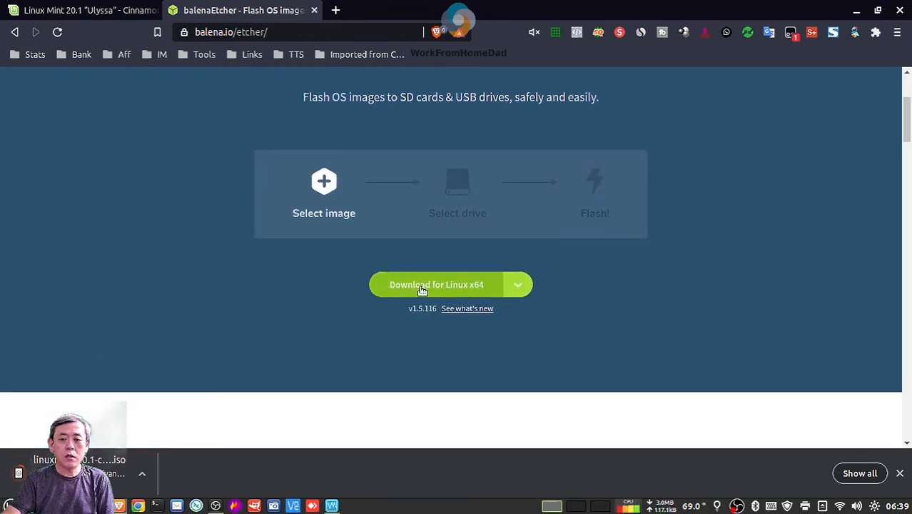
pyautogui.click(519, 284)
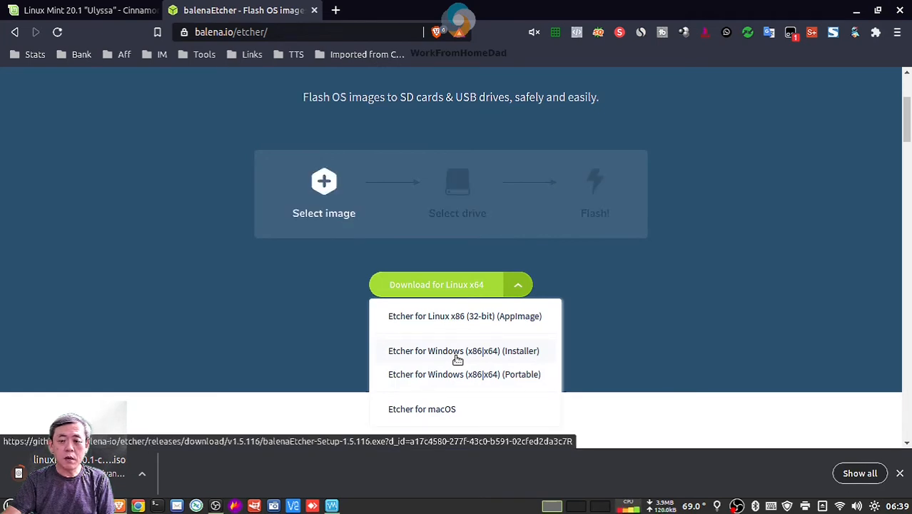
pyautogui.click(457, 357)
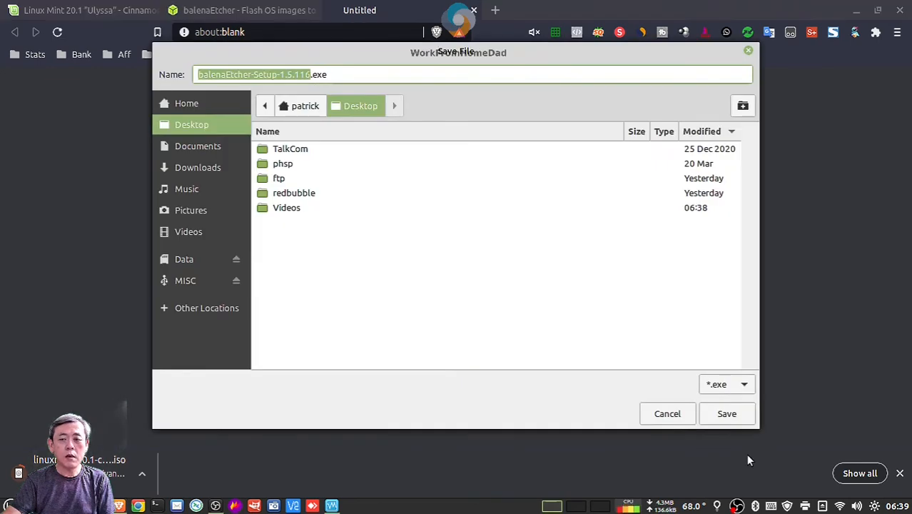
pyautogui.click(666, 414)
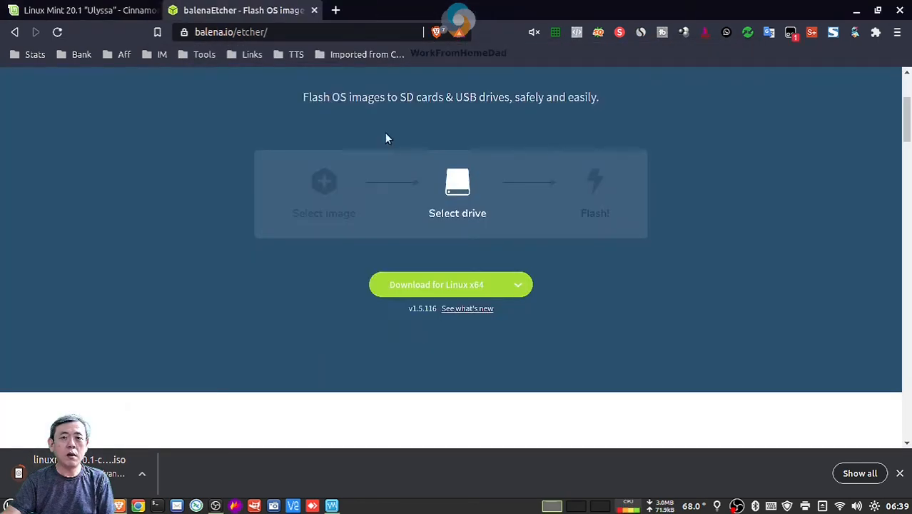
pyautogui.click(521, 285)
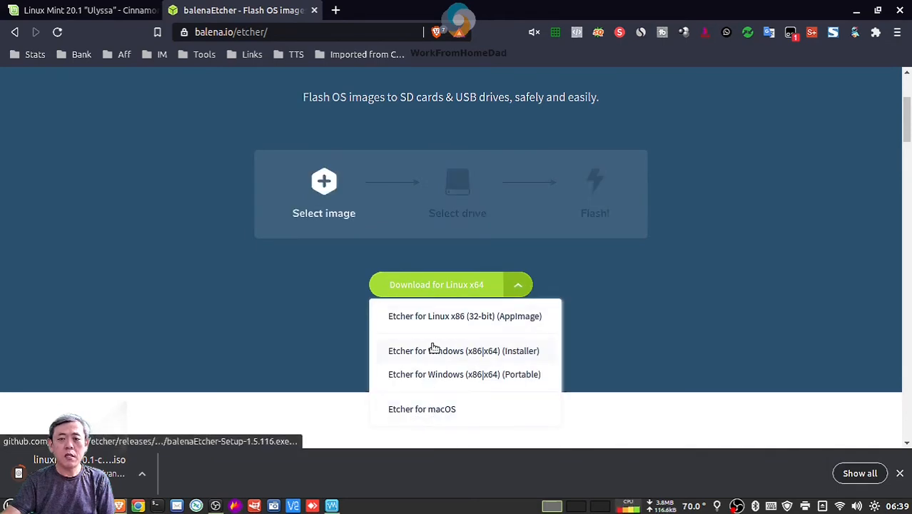
pyautogui.click(640, 309)
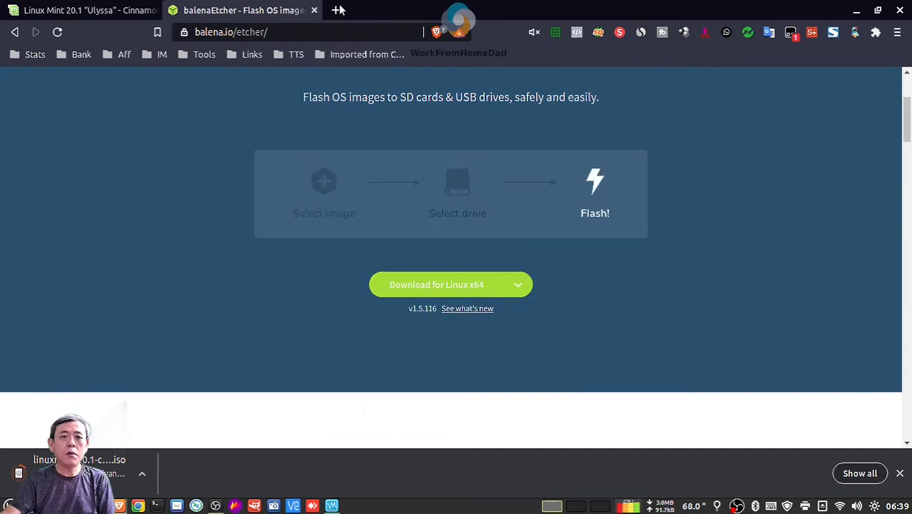
pyautogui.click(315, 10)
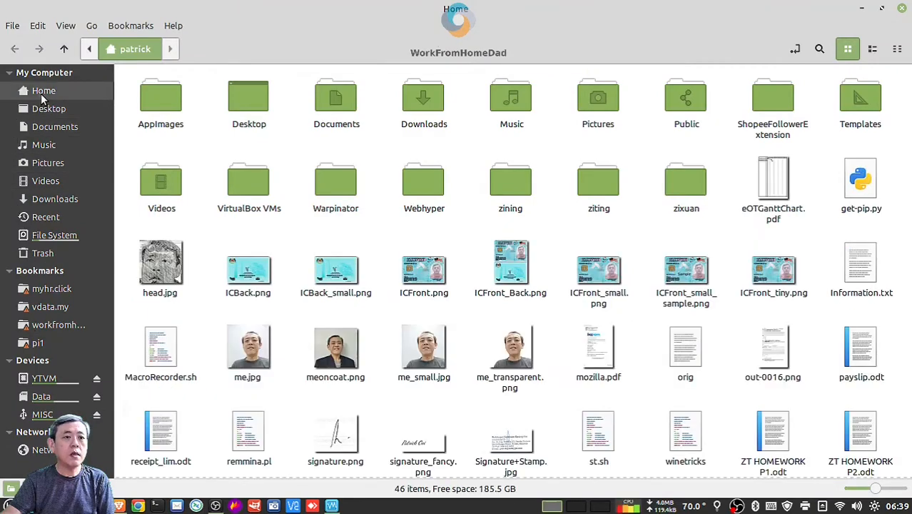
pyautogui.doubleClick(174, 105)
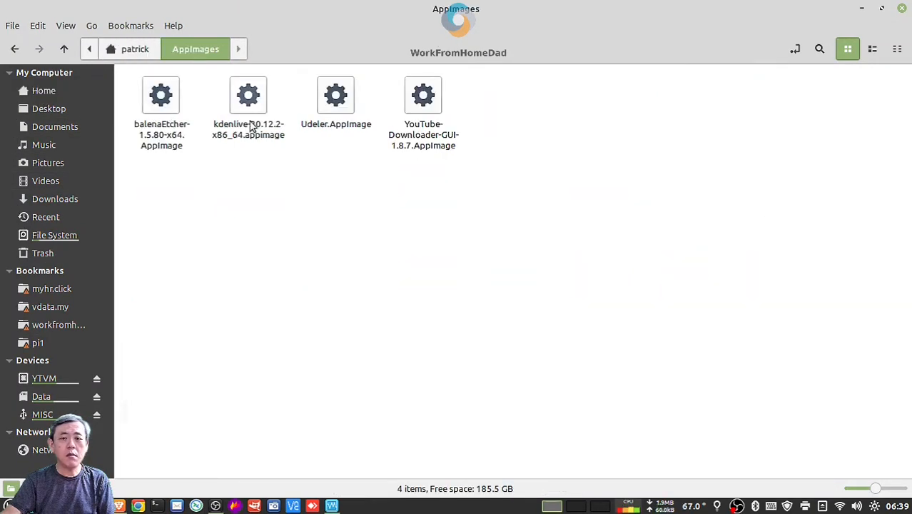
pyautogui.click(173, 108)
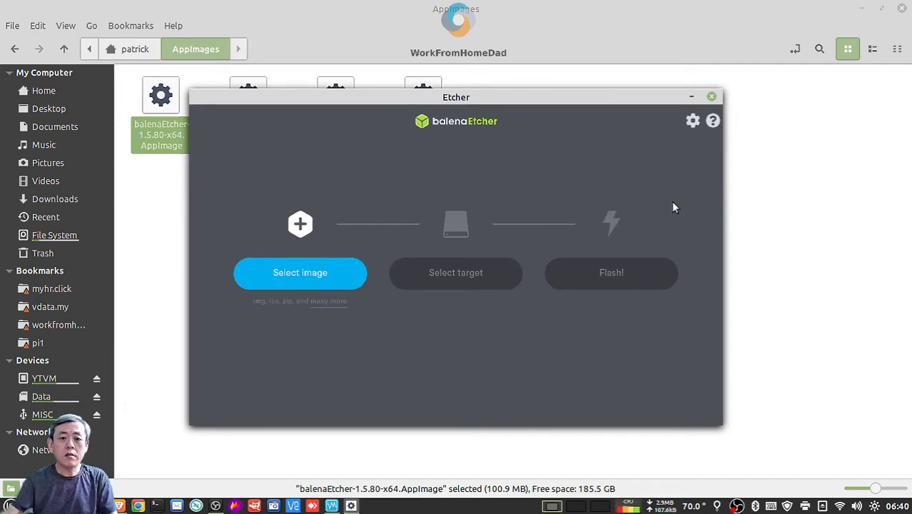
pyautogui.click(314, 278)
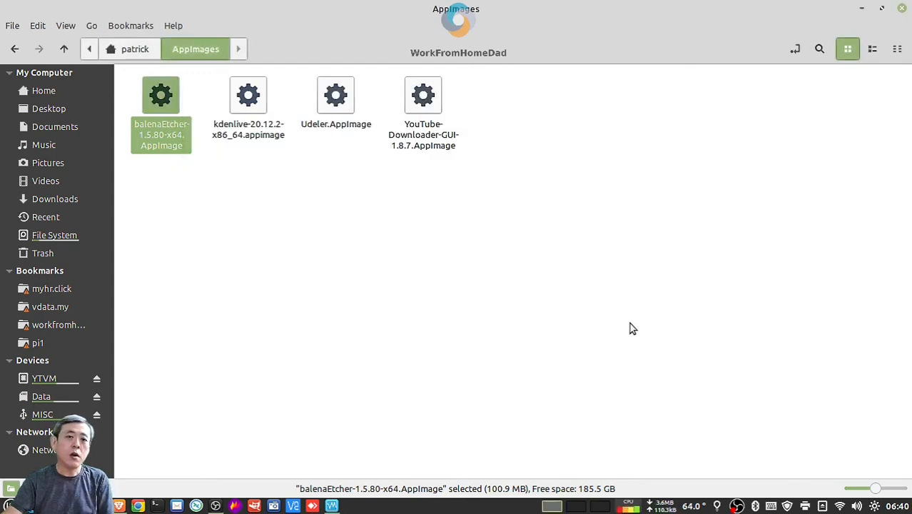
# Close the AppImages window, find the Linux Mint ISO in the Desktop folder, then close Nemo
pyautogui.click(640, 294)
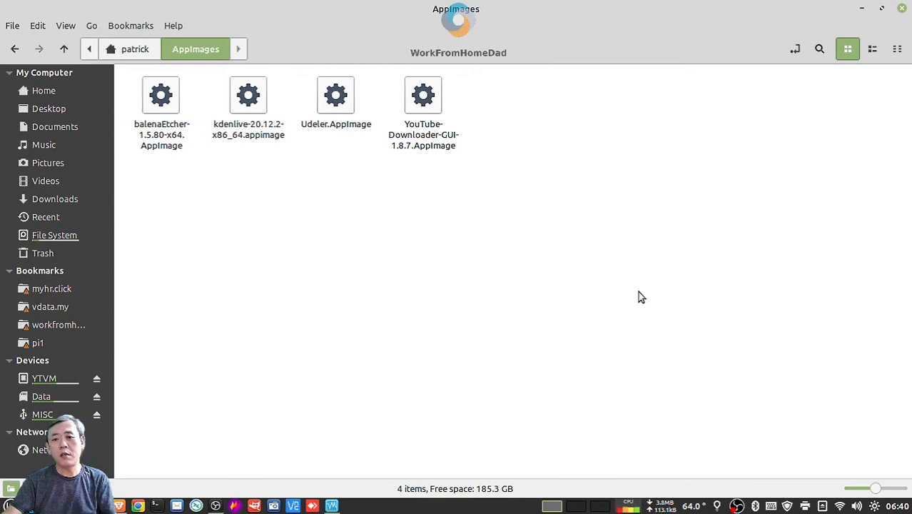
pyautogui.click(902, 8)
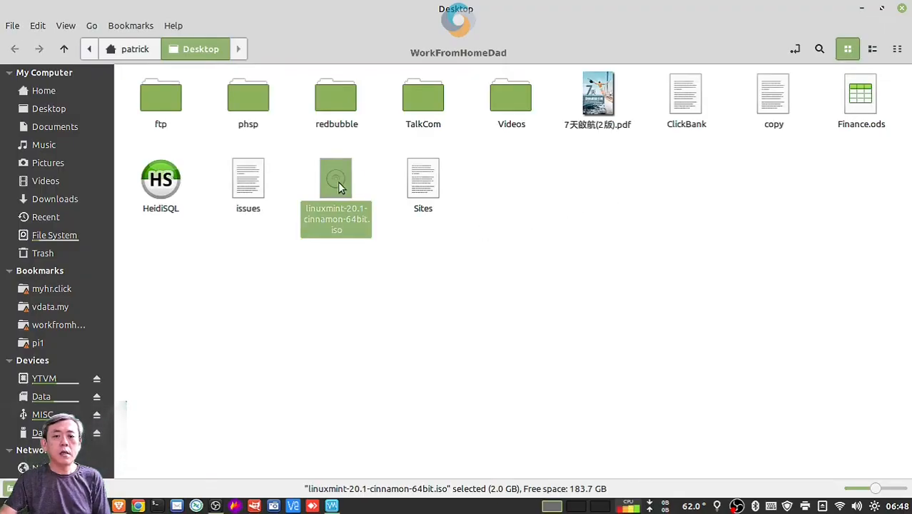
pyautogui.click(368, 260)
pyautogui.click(336, 180)
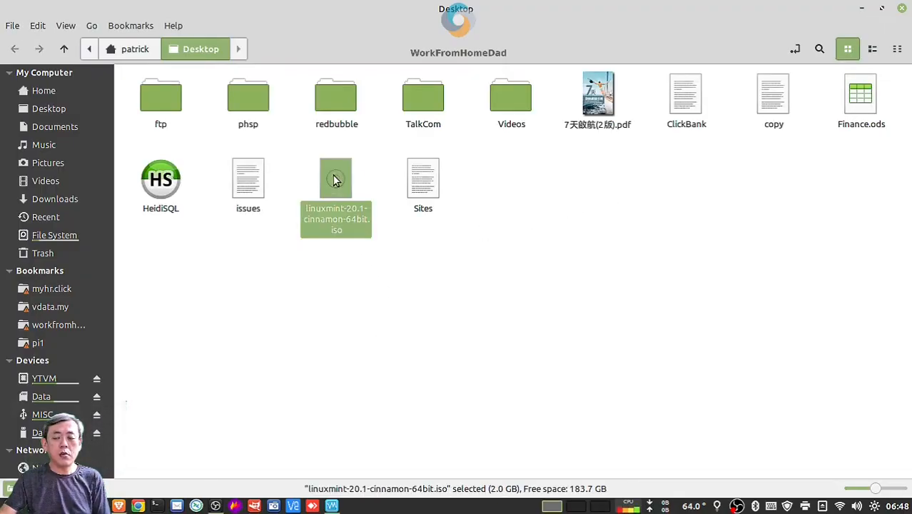
pyautogui.click(393, 279)
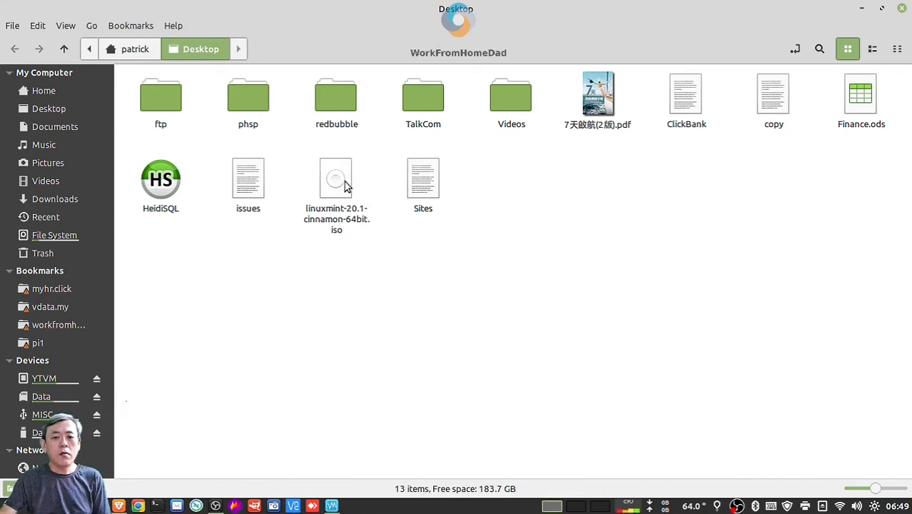
pyautogui.click(344, 182)
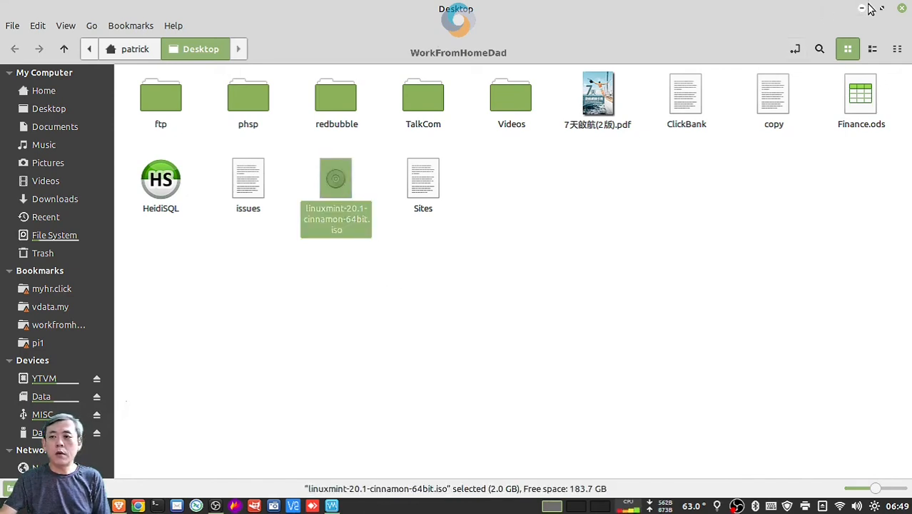
pyautogui.click(902, 9)
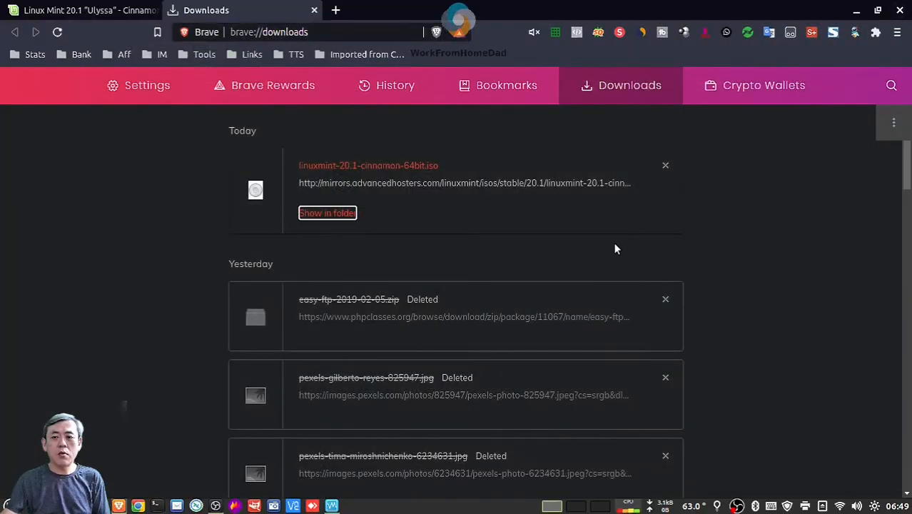
# Minimize Brave to show the ISO on the desktop and bring up the VirtualBox launch list
pyautogui.click(854, 10)
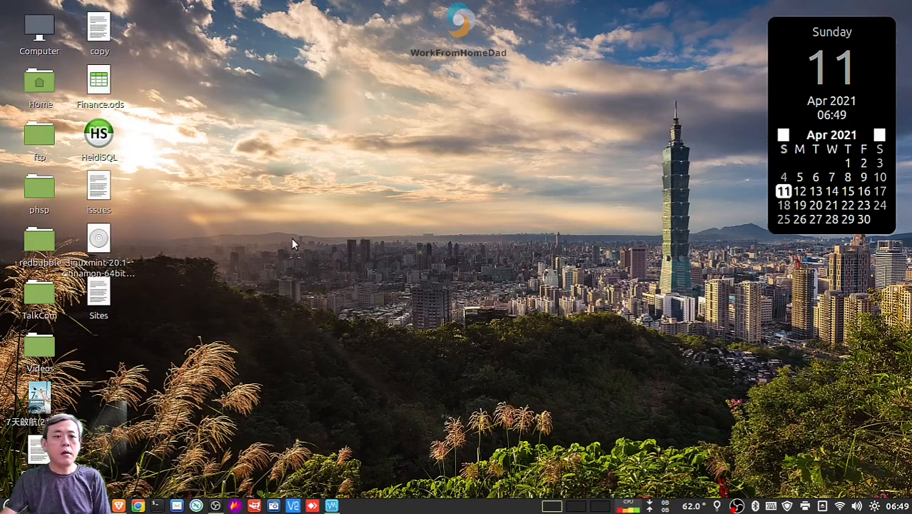
pyautogui.click(102, 245)
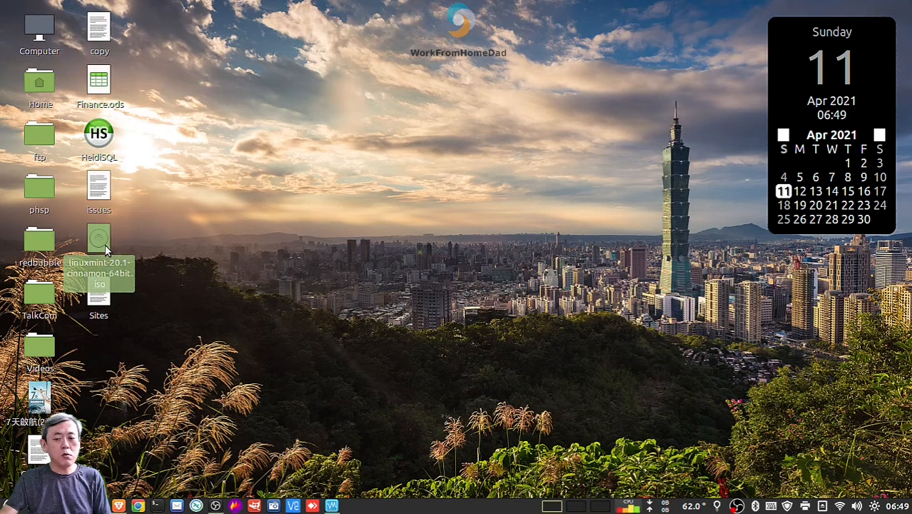
pyautogui.click(211, 257)
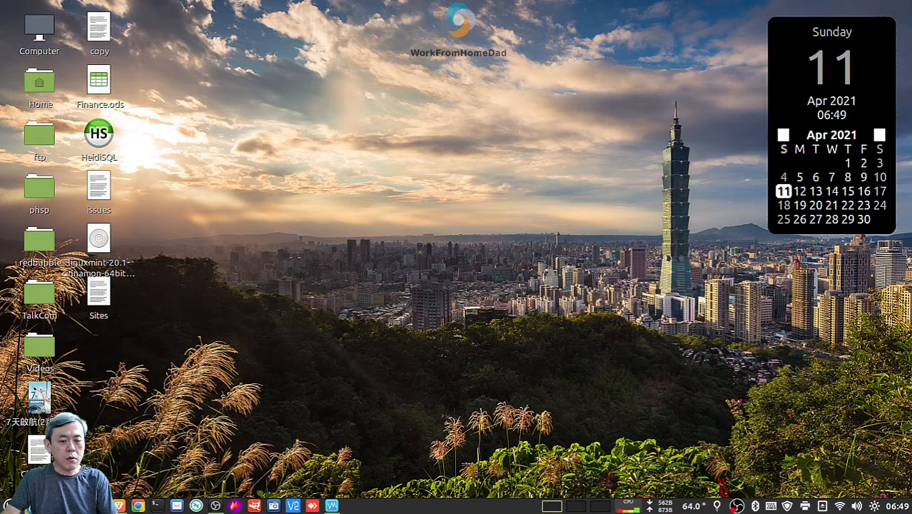
pyautogui.click(30, 505)
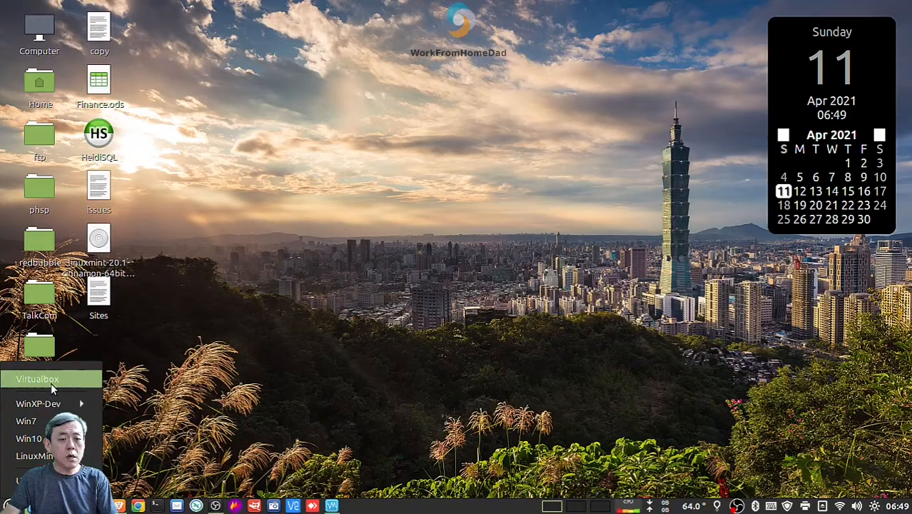
# Launch the VirtualBox Manager and start the New virtual machine wizard
pyautogui.click(52, 386)
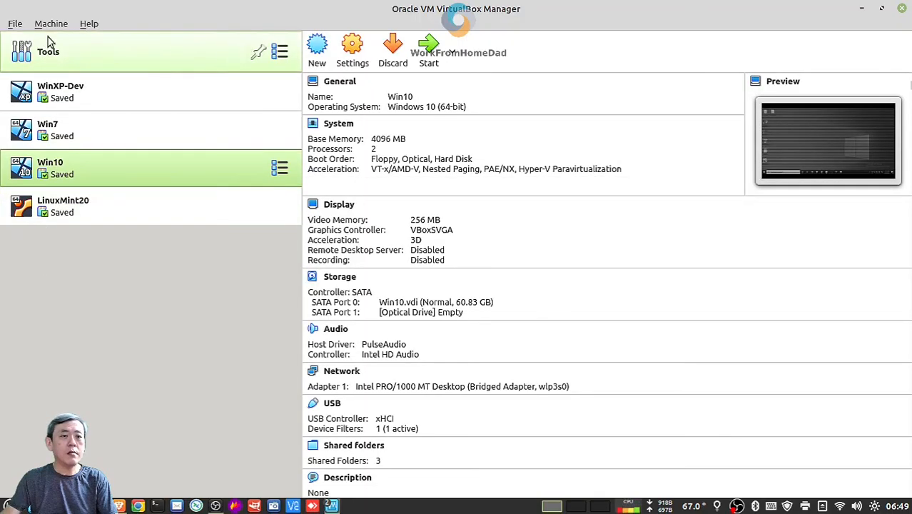
pyautogui.click(312, 63)
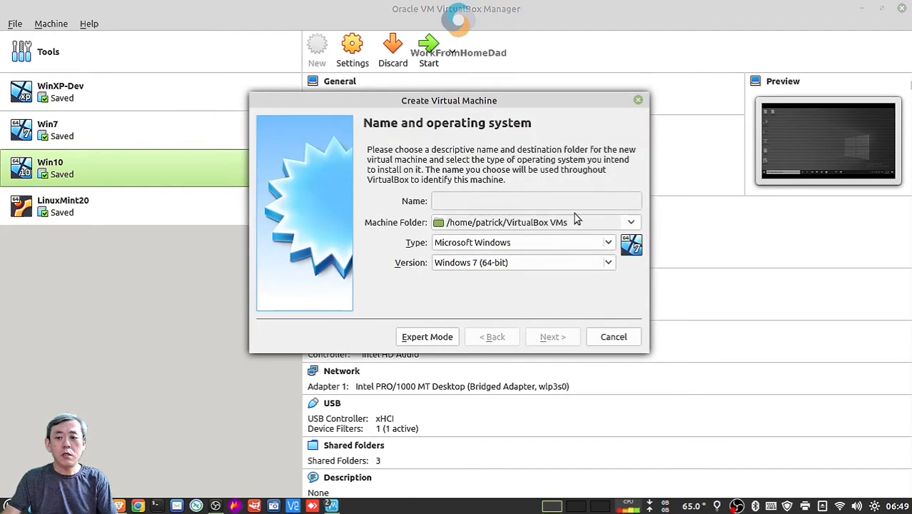
pyautogui.click(542, 264)
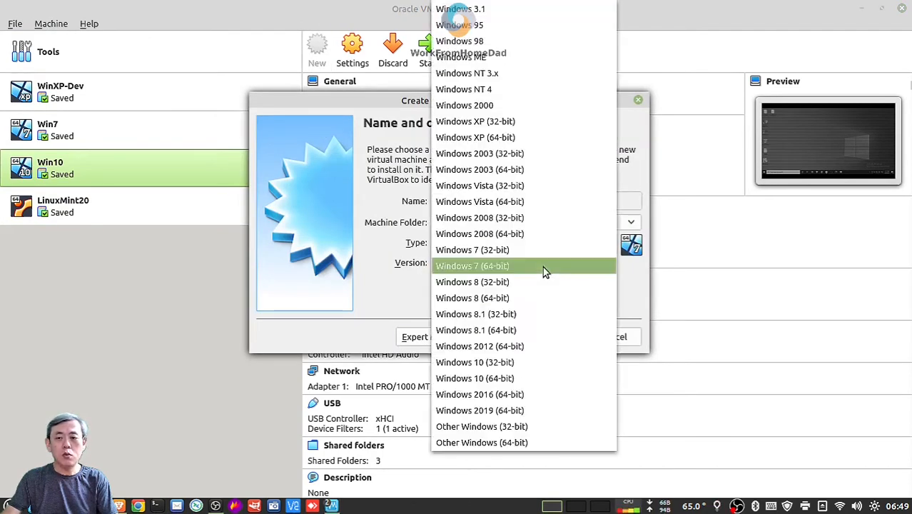
pyautogui.click(371, 298)
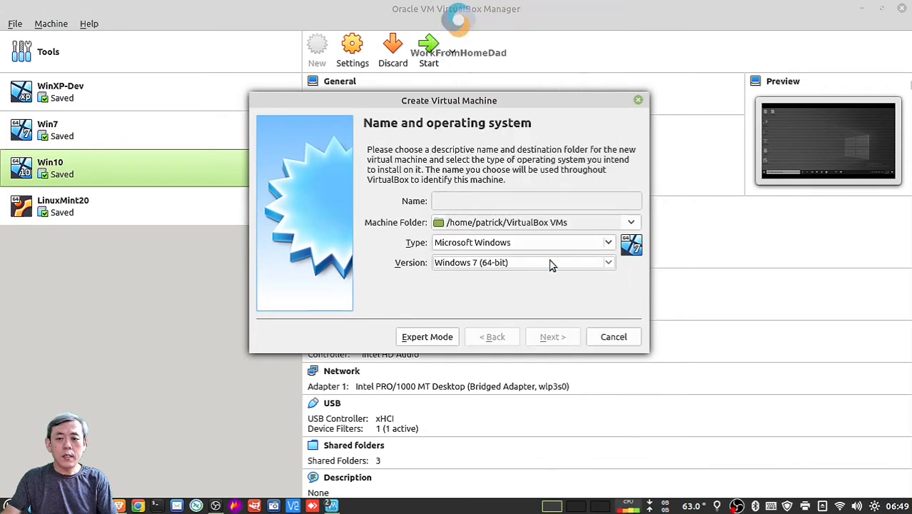
# Set type Linux, version Ubuntu (64-bit), and name the machine 'linux mint'
pyautogui.click(556, 247)
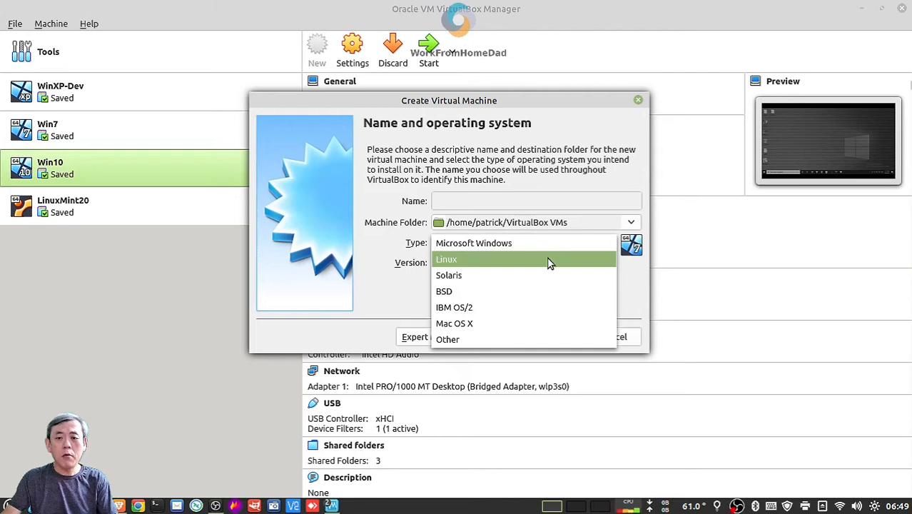
pyautogui.click(549, 263)
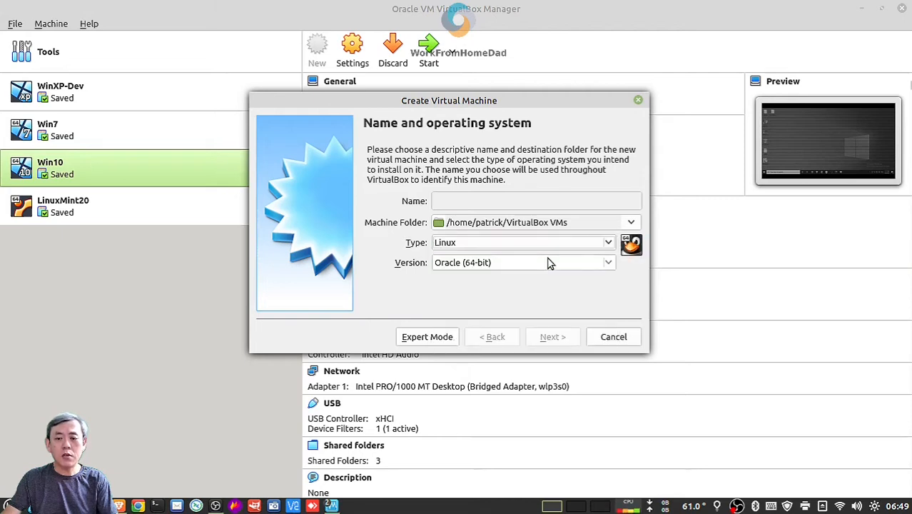
pyautogui.click(458, 265)
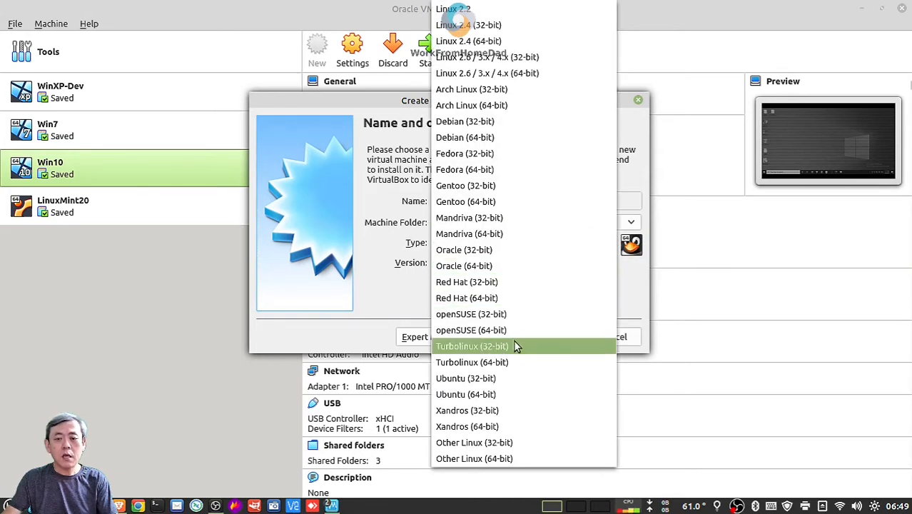
pyautogui.click(496, 394)
pyautogui.click(477, 206)
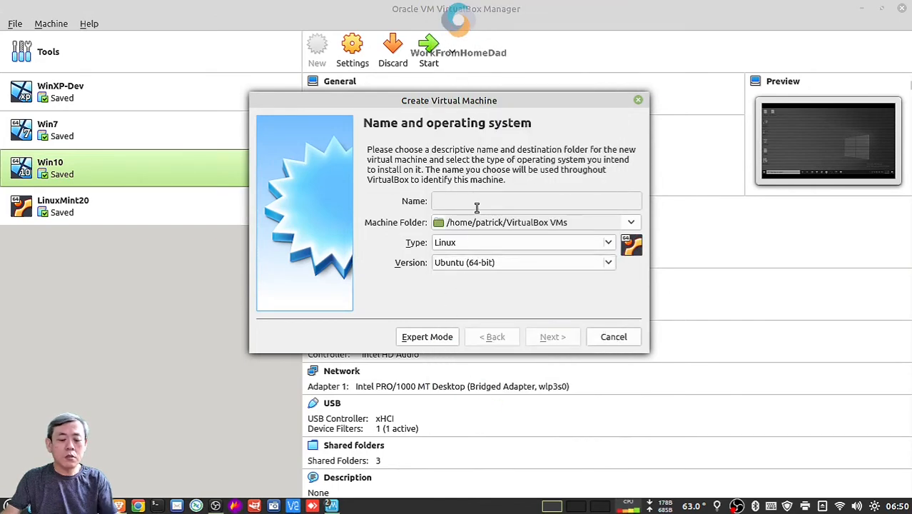
pyautogui.write('linu')
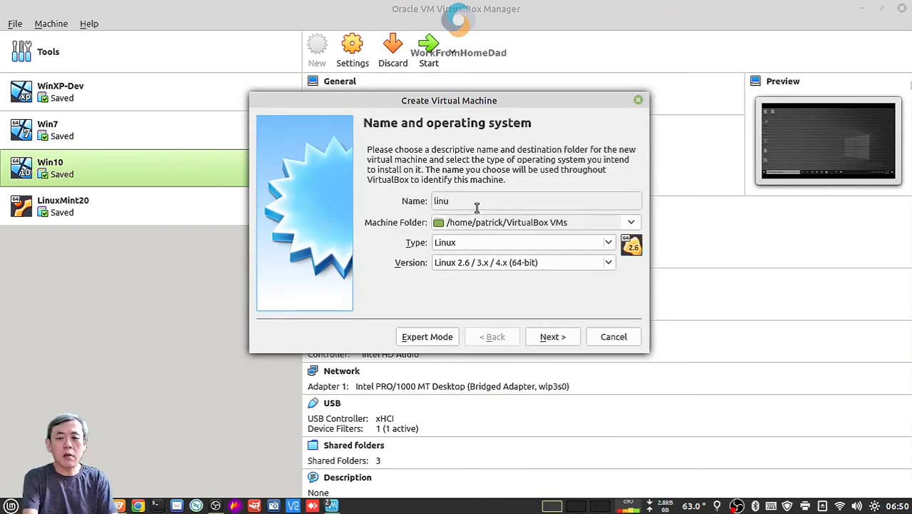
pyautogui.write('x mint')
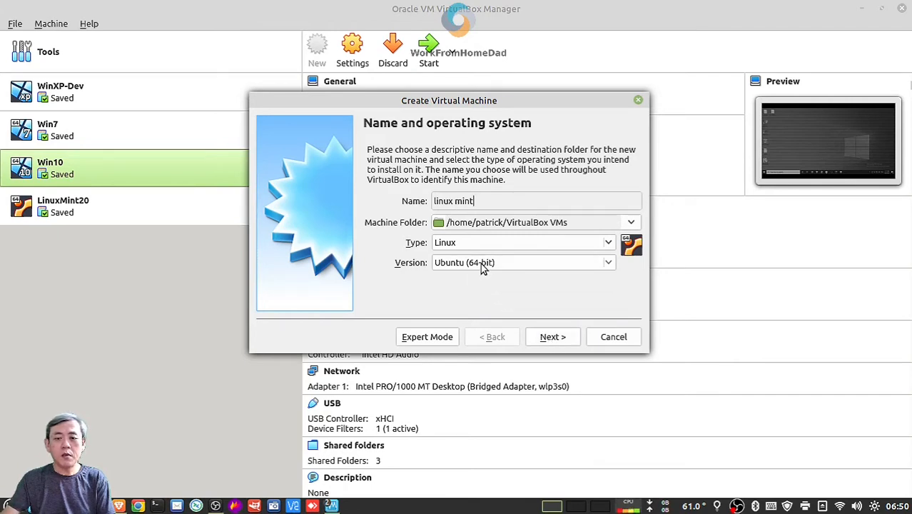
# Raise the VM's memory in steps to 4096 MB and continue to the Hard disk page
pyautogui.click(550, 339)
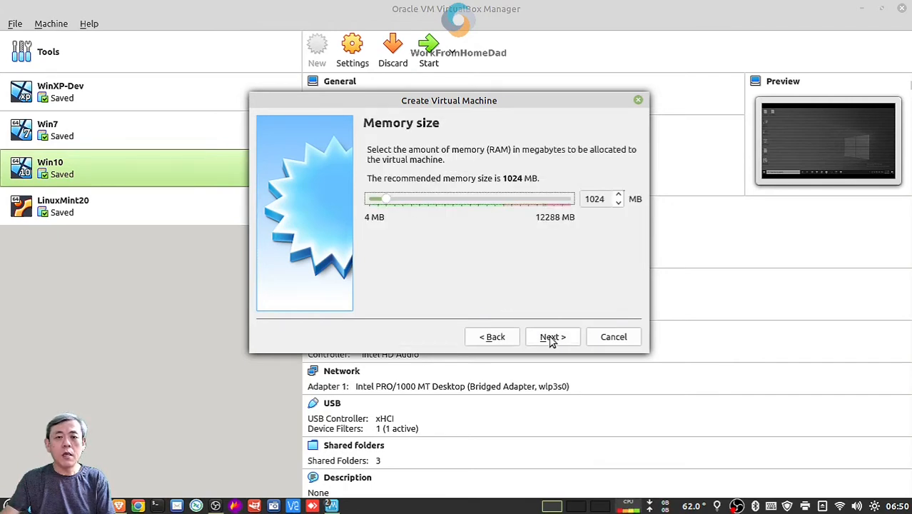
pyautogui.click(448, 201)
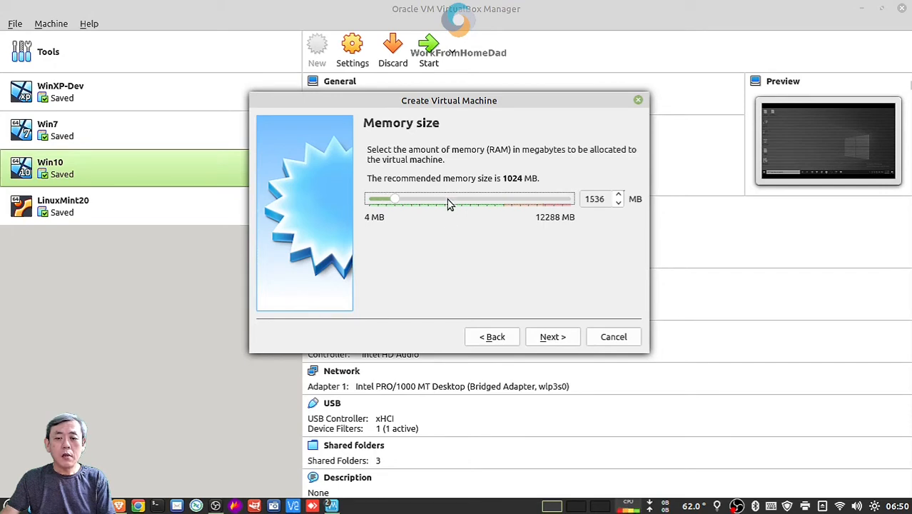
pyautogui.click(448, 202)
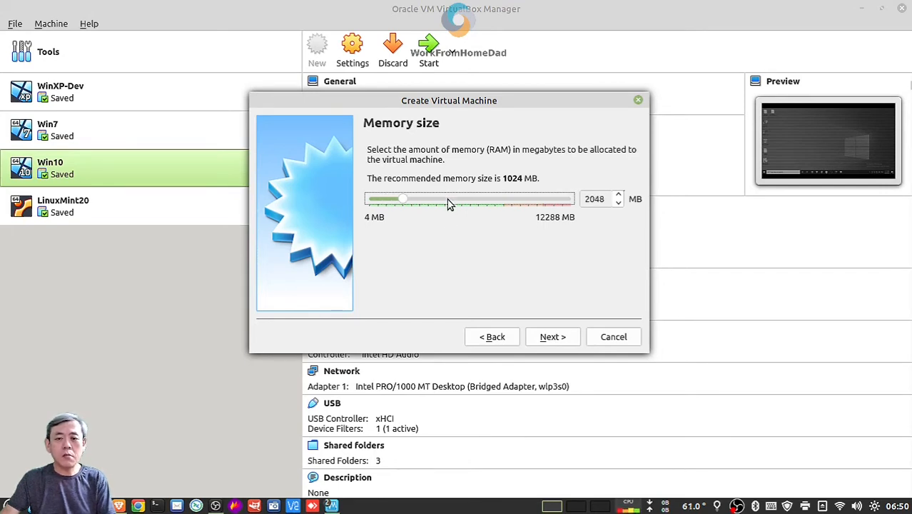
pyautogui.click(448, 202)
pyautogui.click(448, 203)
pyautogui.click(448, 203)
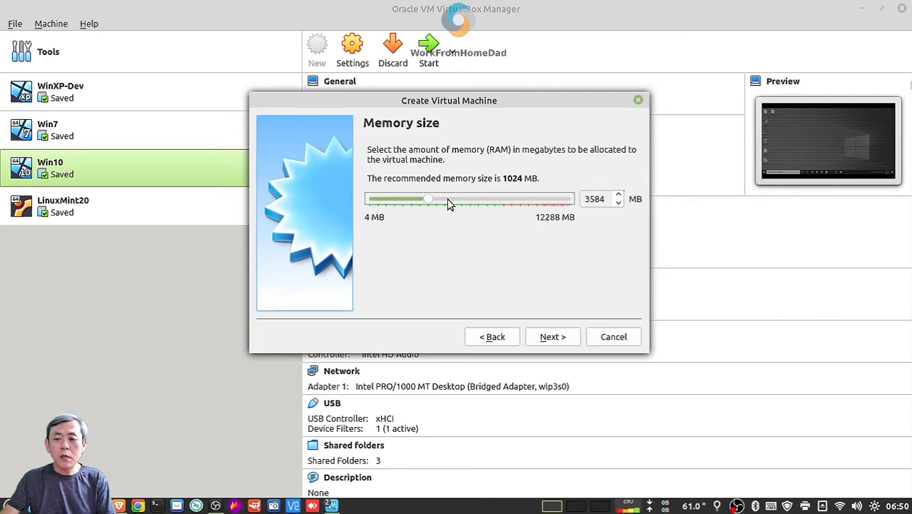
pyautogui.click(449, 202)
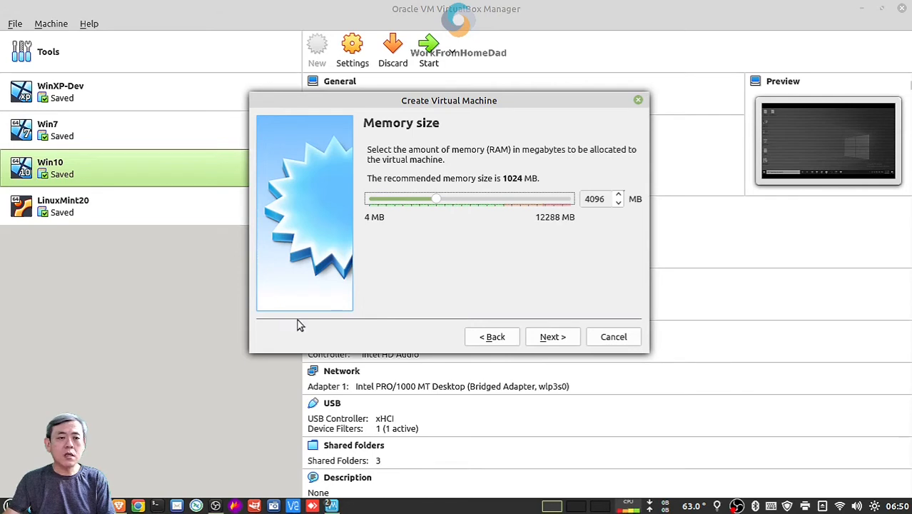
pyautogui.click(564, 338)
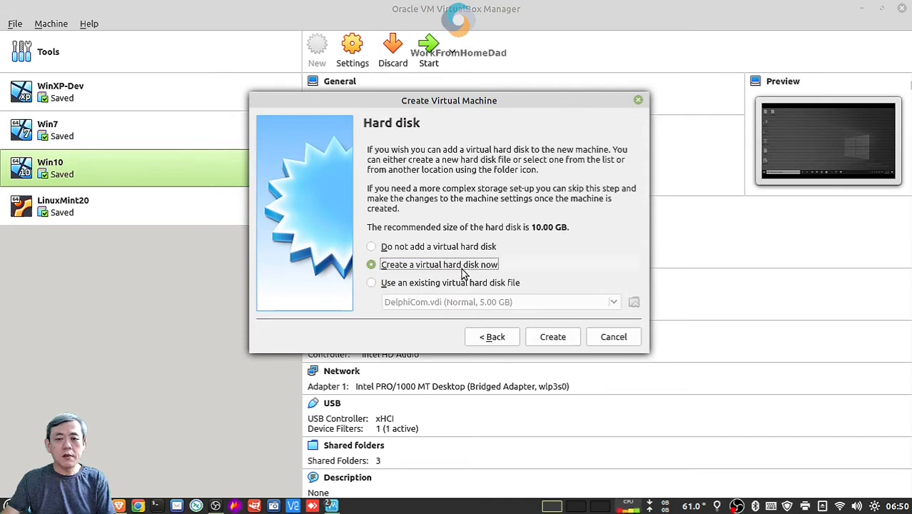
# Create a dynamically allocated 40.00 GB VDI disk, linux mint.vdi, for the VM
pyautogui.click(553, 338)
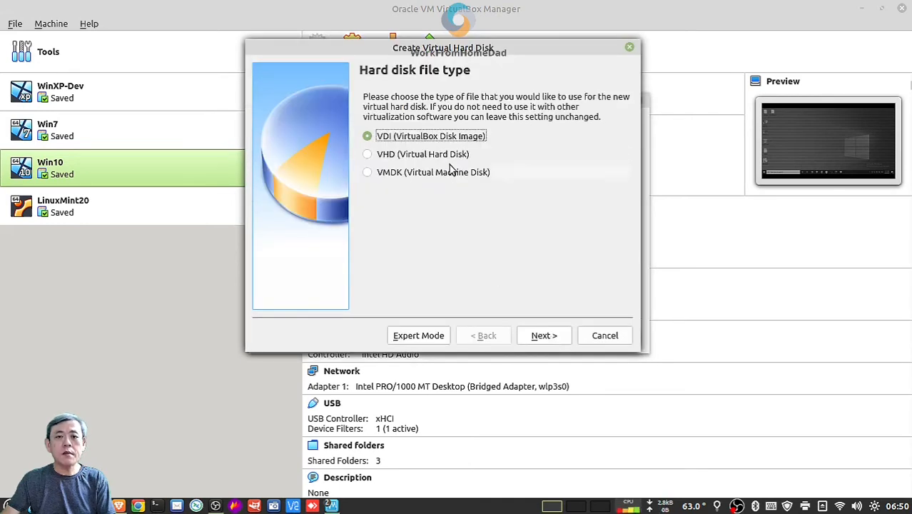
pyautogui.click(544, 336)
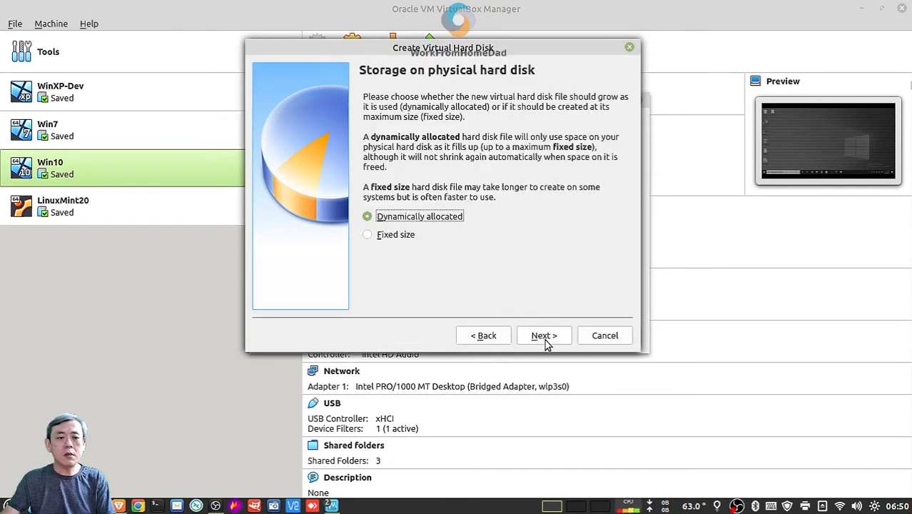
pyautogui.click(544, 336)
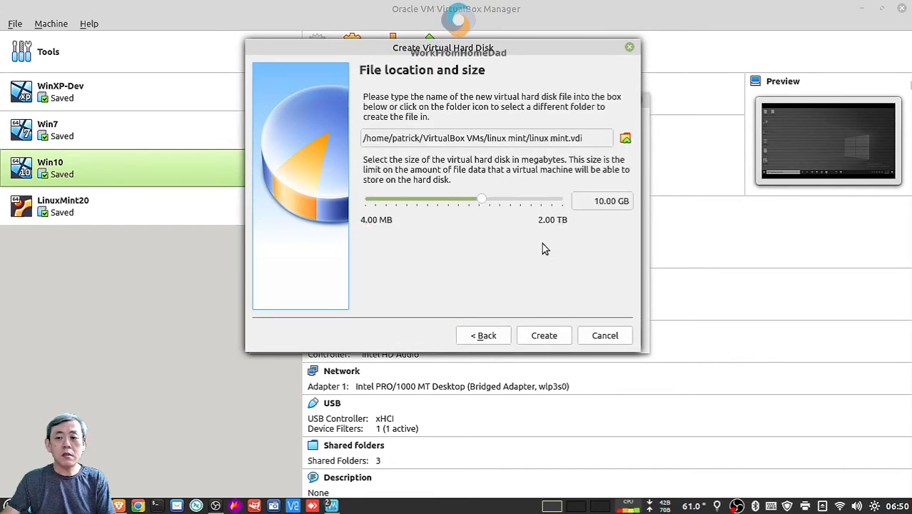
pyautogui.click(522, 203)
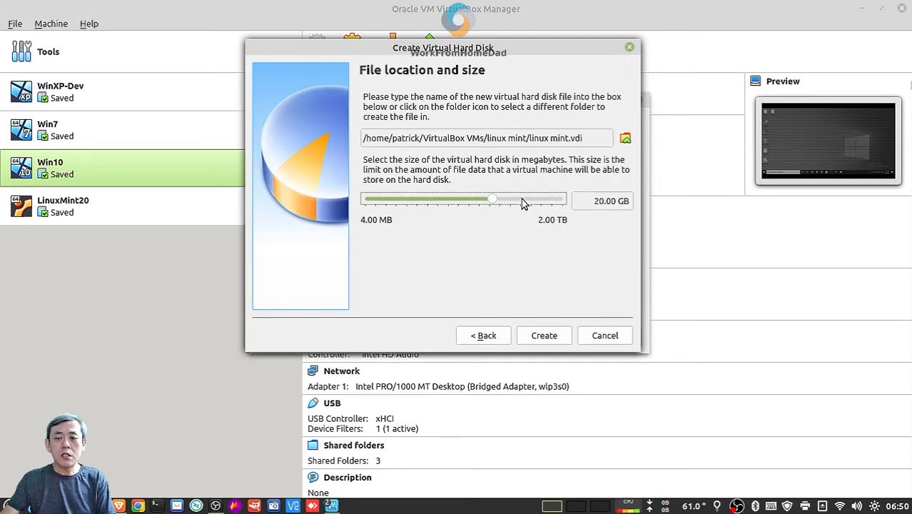
pyautogui.click(522, 203)
pyautogui.click(548, 336)
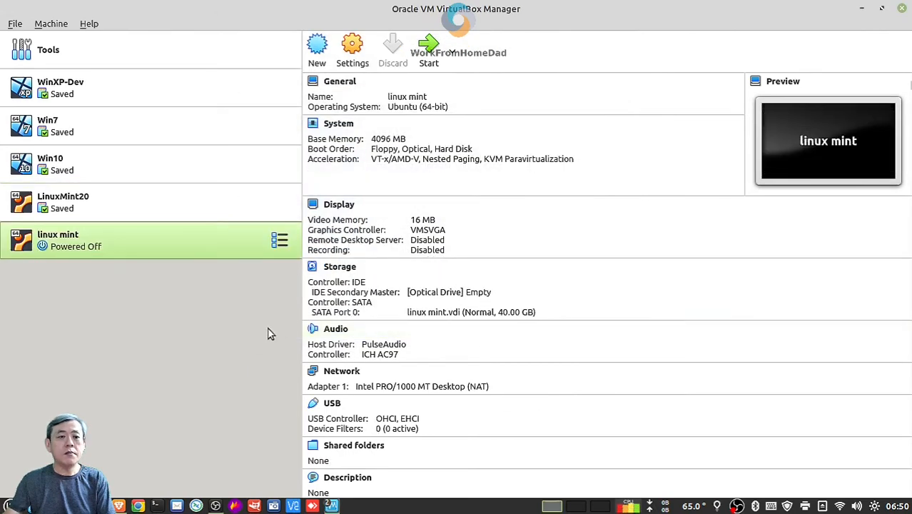
# Open the linux mint VM's Storage settings and select its IDE controller with the empty optical drive
pyautogui.click(65, 207)
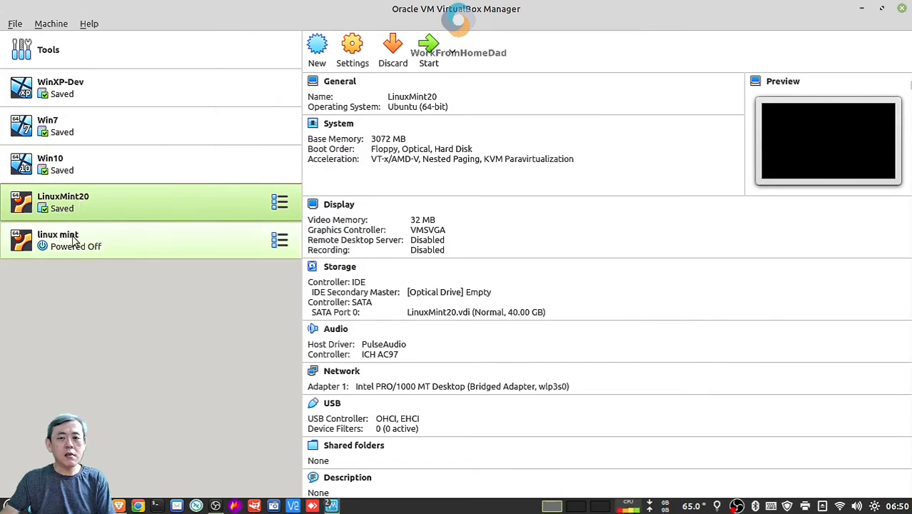
pyautogui.click(76, 245)
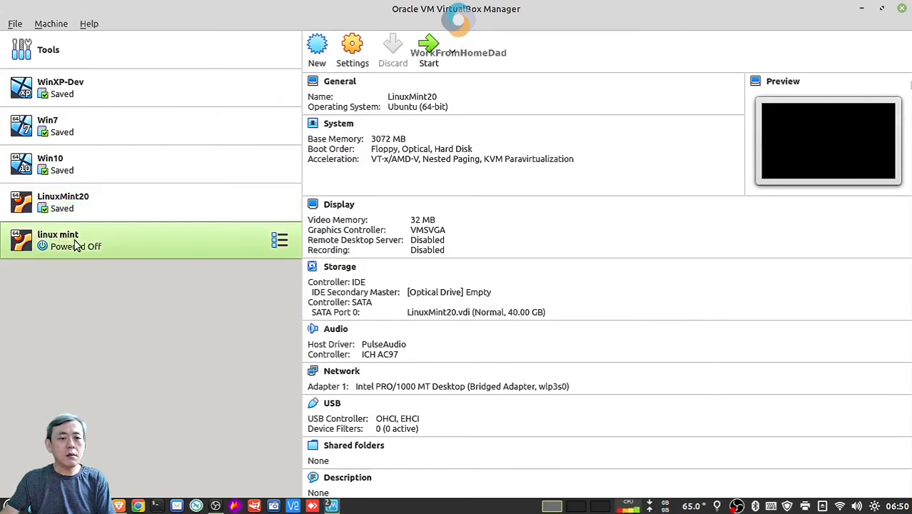
pyautogui.click(357, 63)
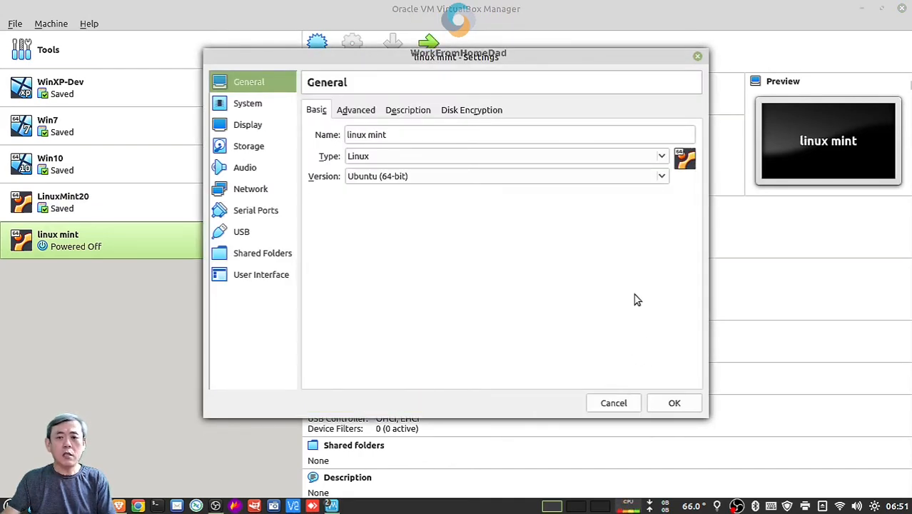
pyautogui.click(255, 146)
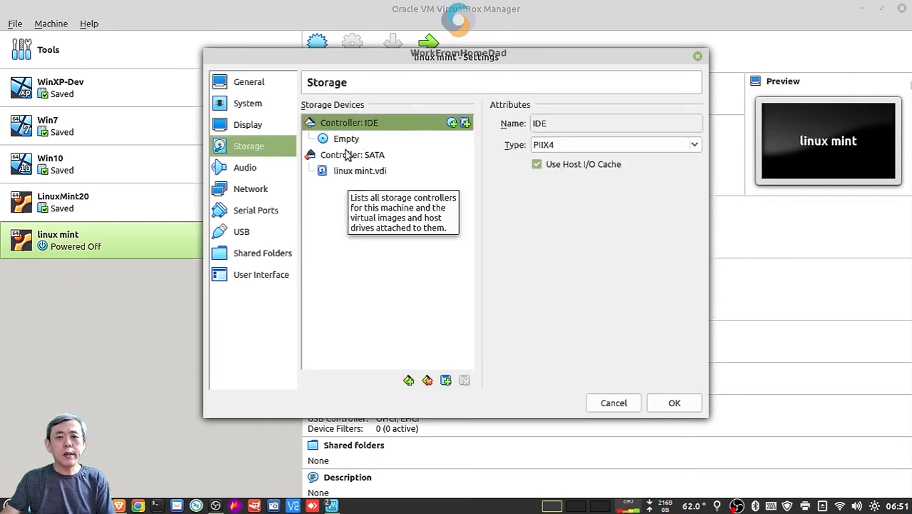
pyautogui.click(346, 139)
pyautogui.moveTo(346, 141); pyautogui.dragTo(395, 126)
pyautogui.click(379, 124)
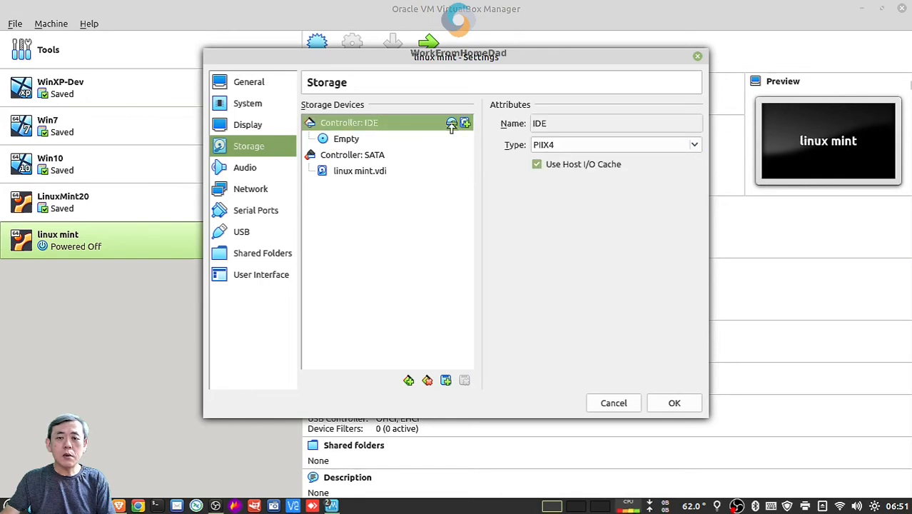
# Attach linuxmint-20.1-cinnamon-64bit.iso from the Desktop as the IDE optical drive and save the settings
pyautogui.click(452, 124)
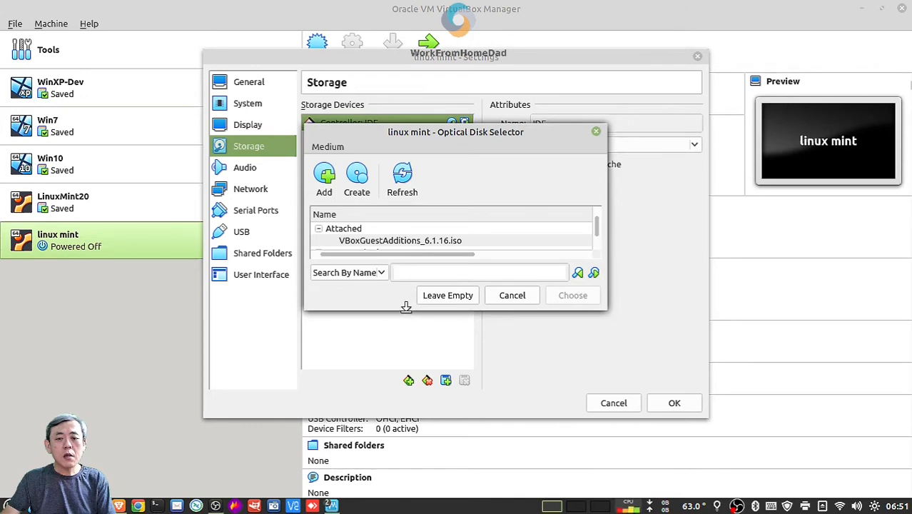
pyautogui.moveTo(410, 310); pyautogui.dragTo(409, 391)
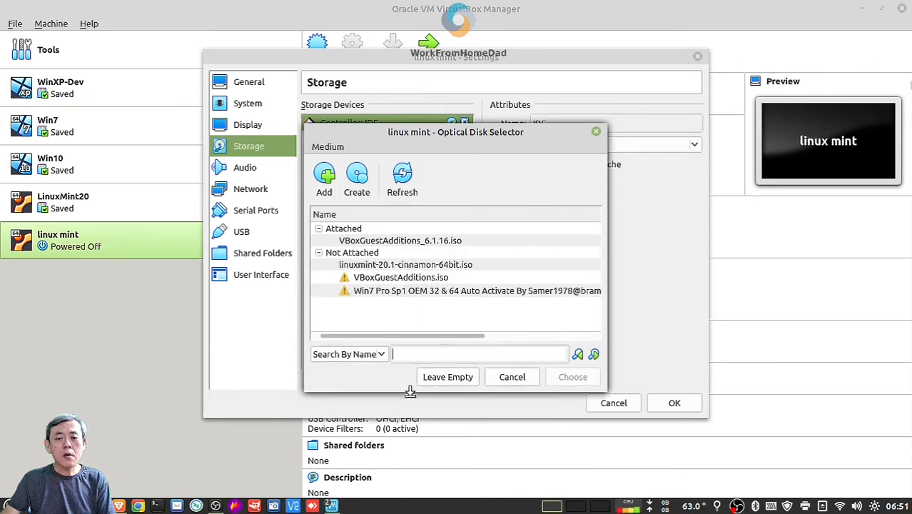
pyautogui.click(325, 177)
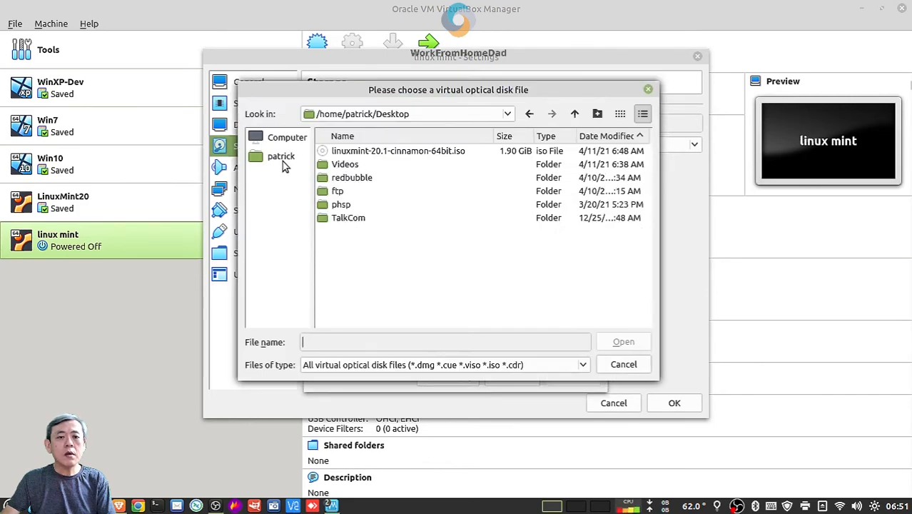
pyautogui.click(282, 161)
pyautogui.doubleClick(341, 166)
pyautogui.click(397, 152)
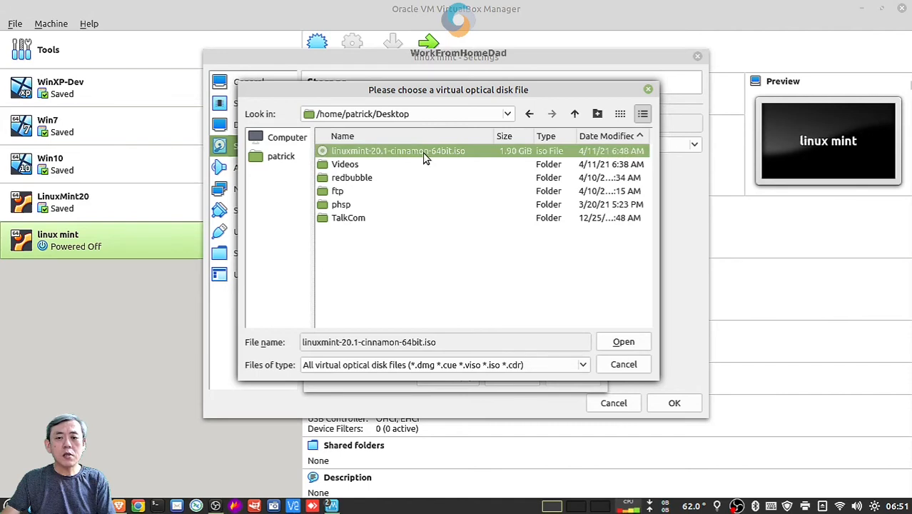
pyautogui.doubleClick(423, 152)
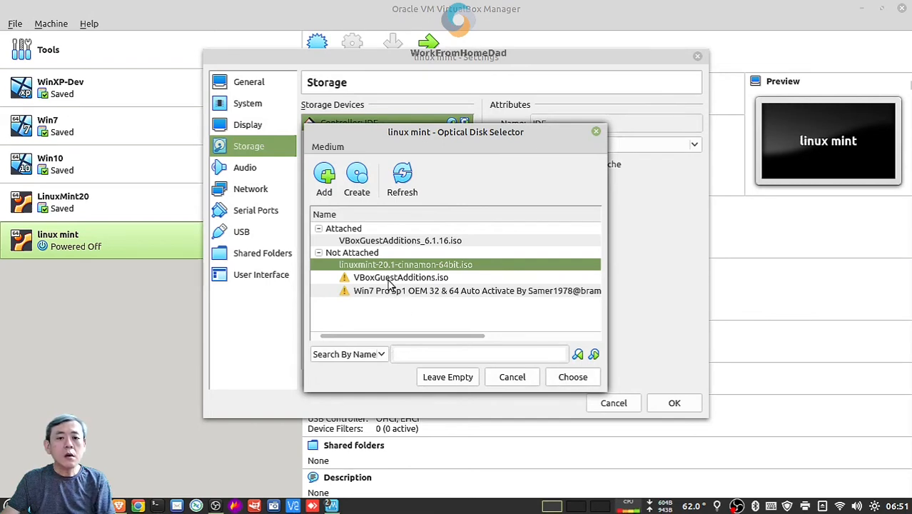
pyautogui.click(571, 378)
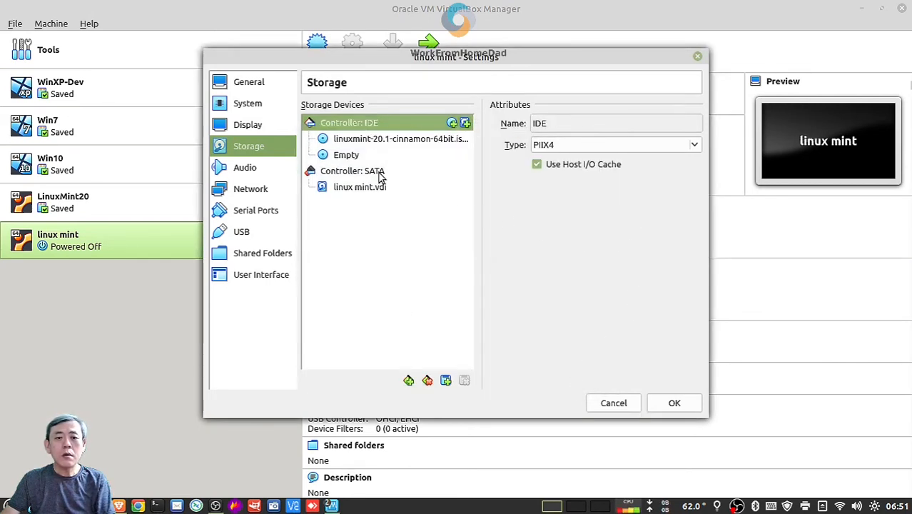
pyautogui.click(367, 143)
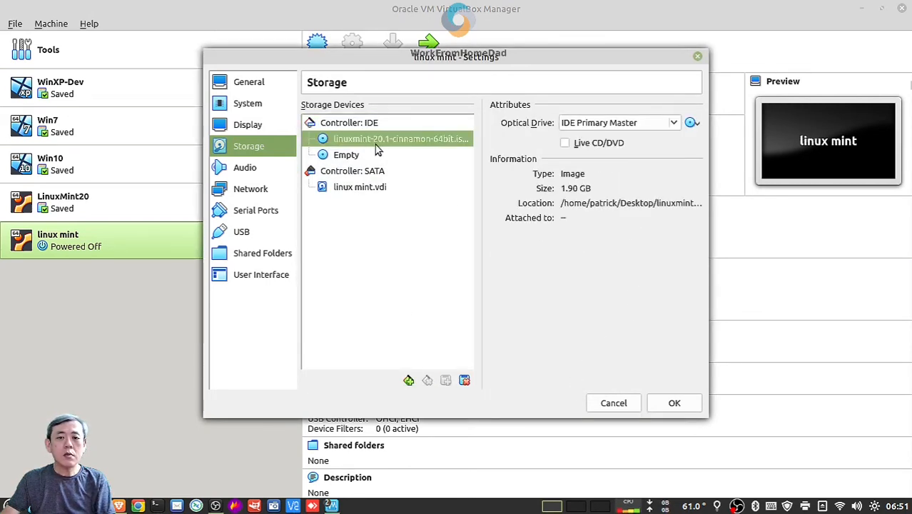
pyautogui.click(674, 404)
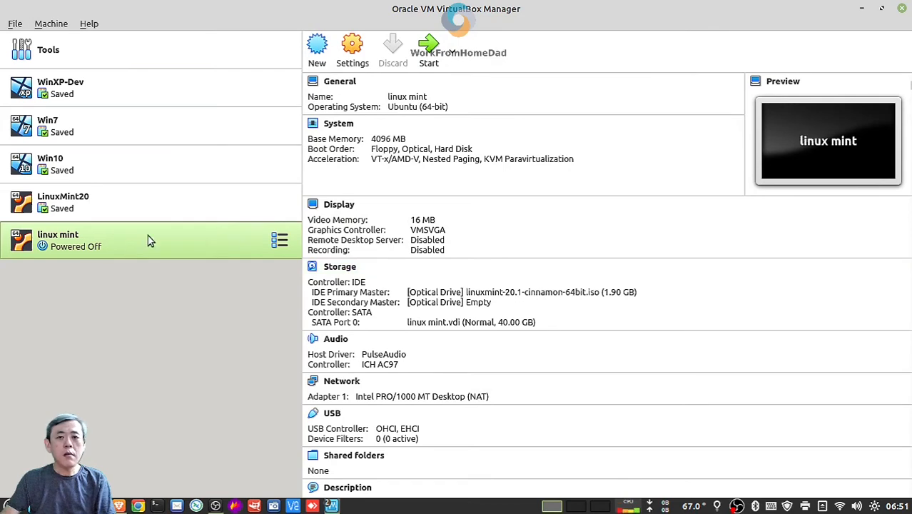
# Start the linux mint VM using linuxmint-20.1-cinnamon-64bit.iso as the start-up disk
pyautogui.click(429, 48)
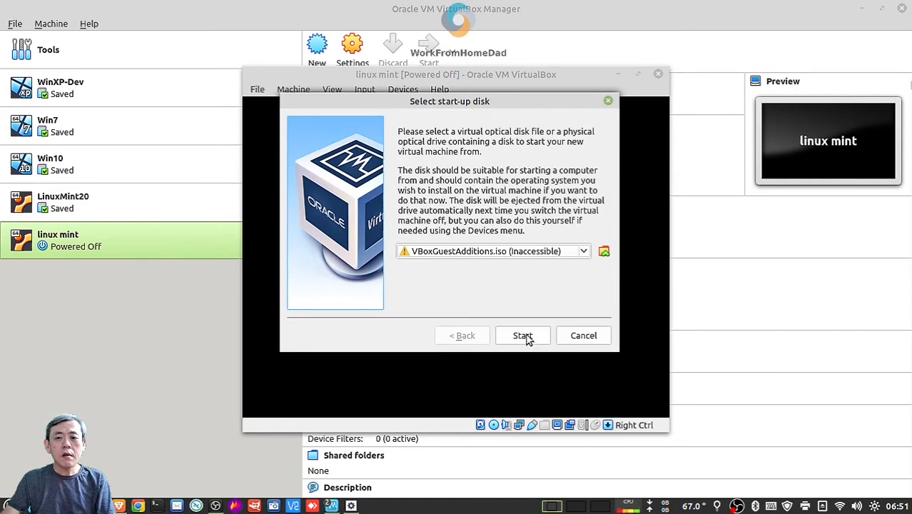
pyautogui.click(548, 254)
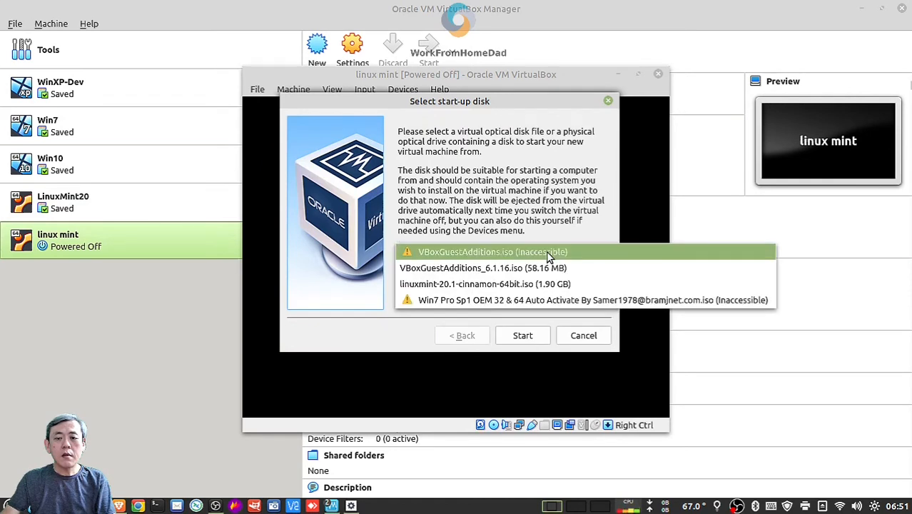
pyautogui.click(525, 285)
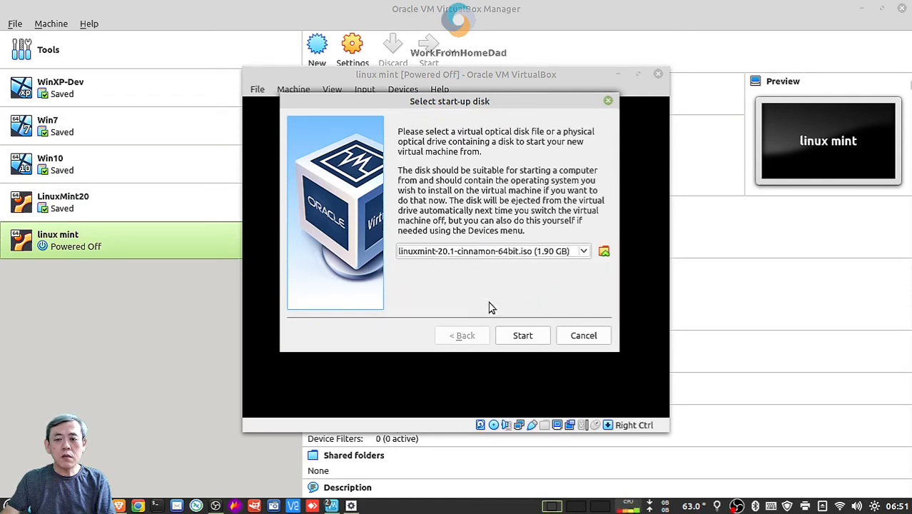
pyautogui.click(519, 341)
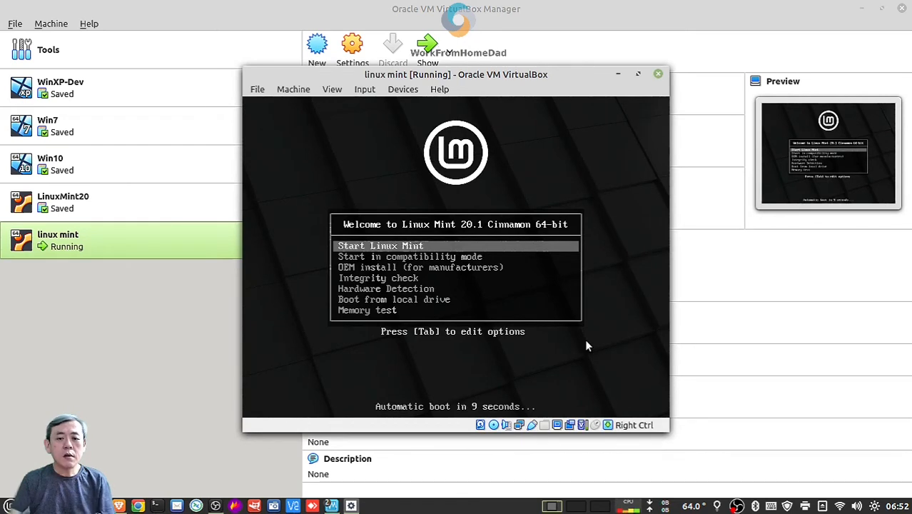
# Halt the boot countdown and launch 'Start Linux Mint' from the welcome menu
pyautogui.press('Down')
pyautogui.press('Up')
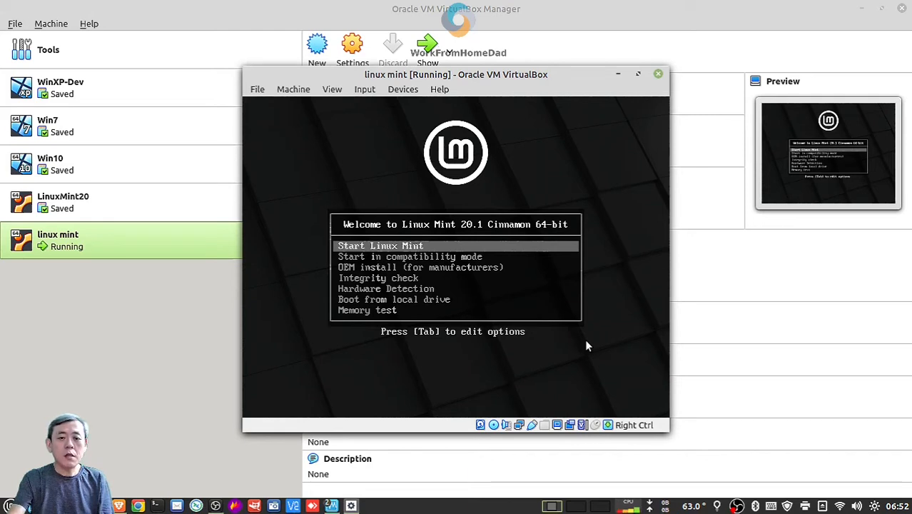
pyautogui.press('Return')
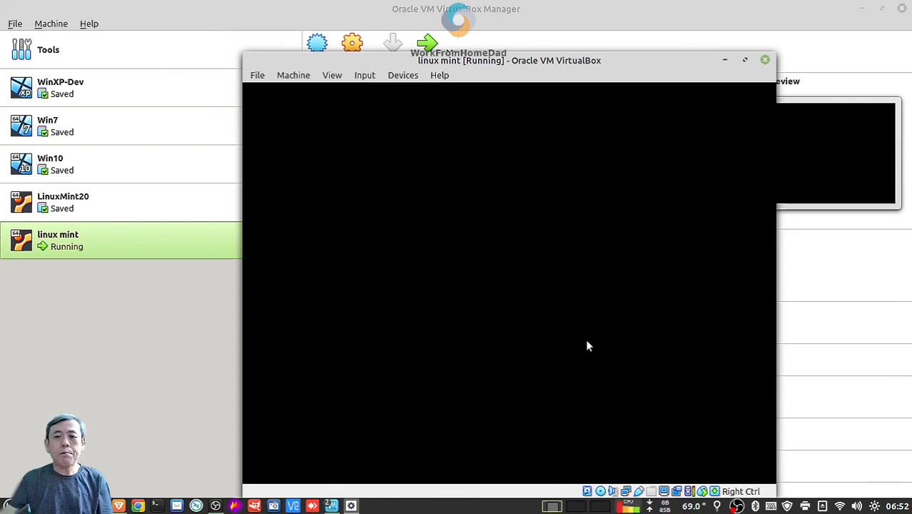
# Run the Install Linux Mint icon on the live guest desktop
pyautogui.moveTo(569, 66); pyautogui.dragTo(563, 32)
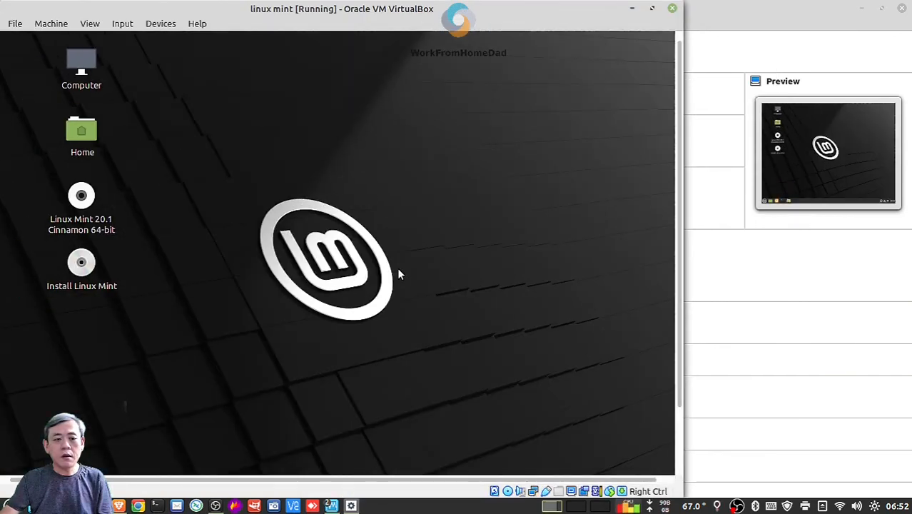
pyautogui.click(82, 269)
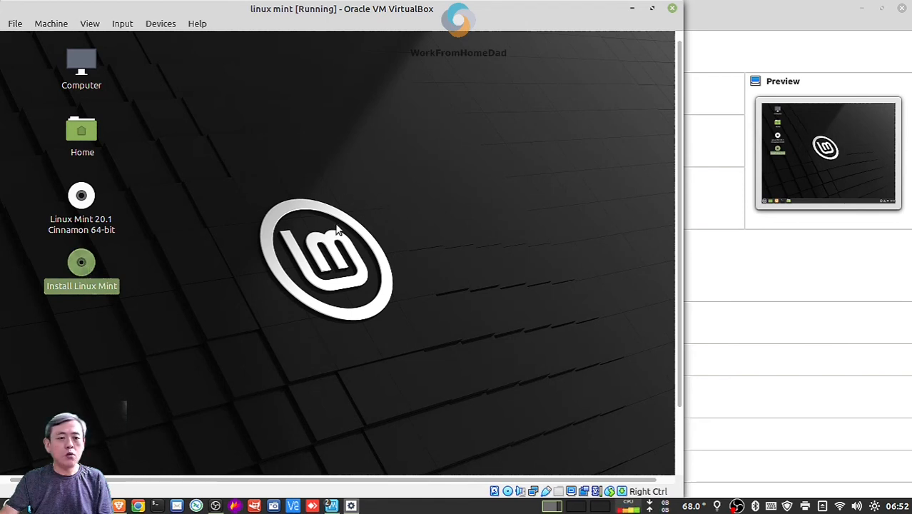
pyautogui.doubleClick(84, 267)
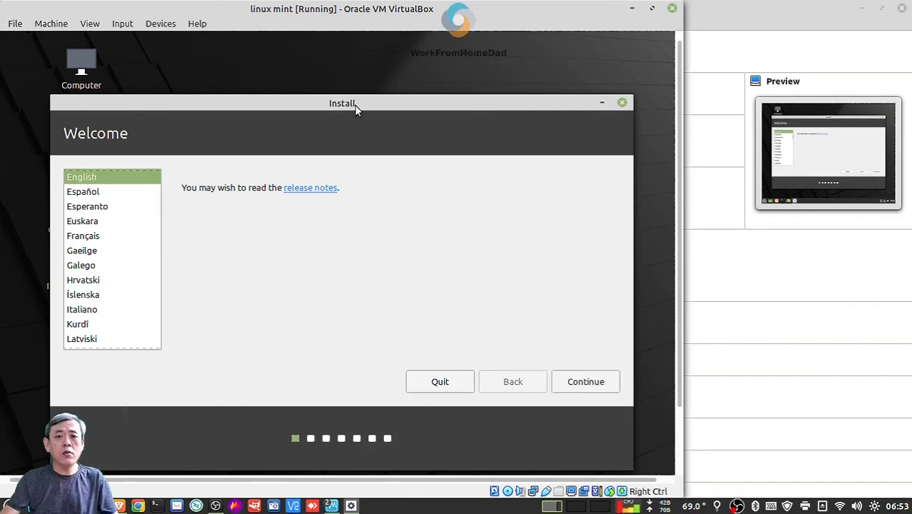
# Keep English, choose Erase disk and install Linux Mint, and confirm writing the partition changes
pyautogui.moveTo(356, 108); pyautogui.dragTo(376, 85)
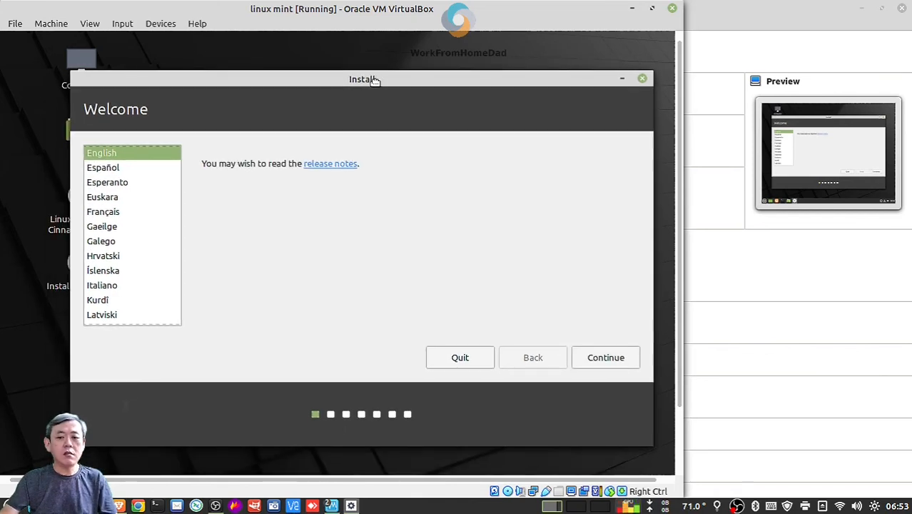
pyautogui.click(620, 357)
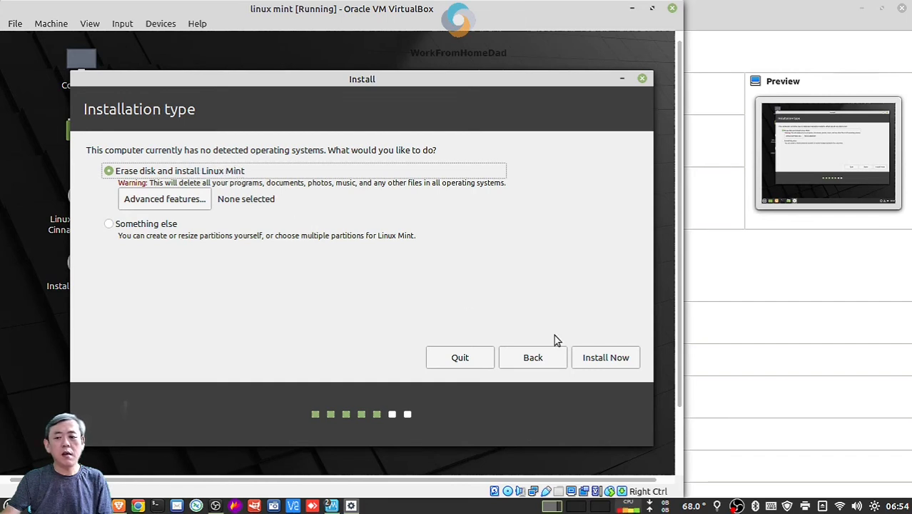
pyautogui.click(601, 360)
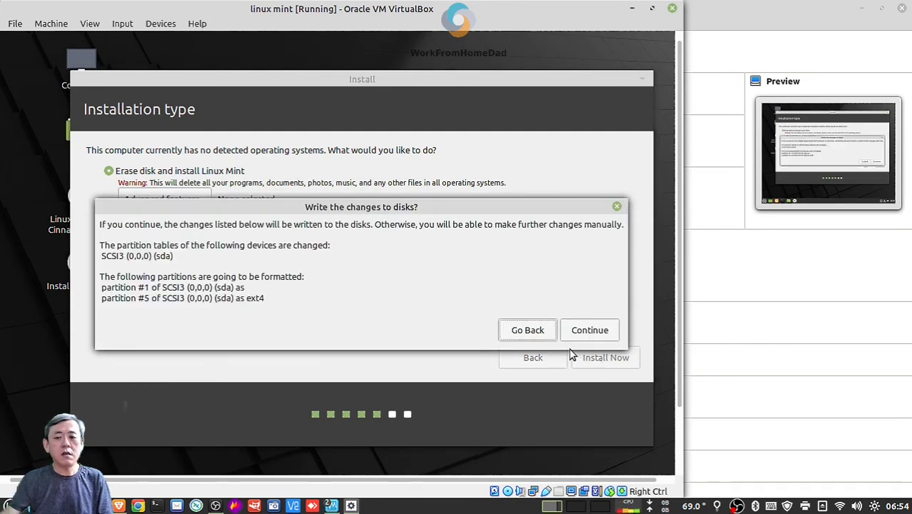
pyautogui.click(589, 329)
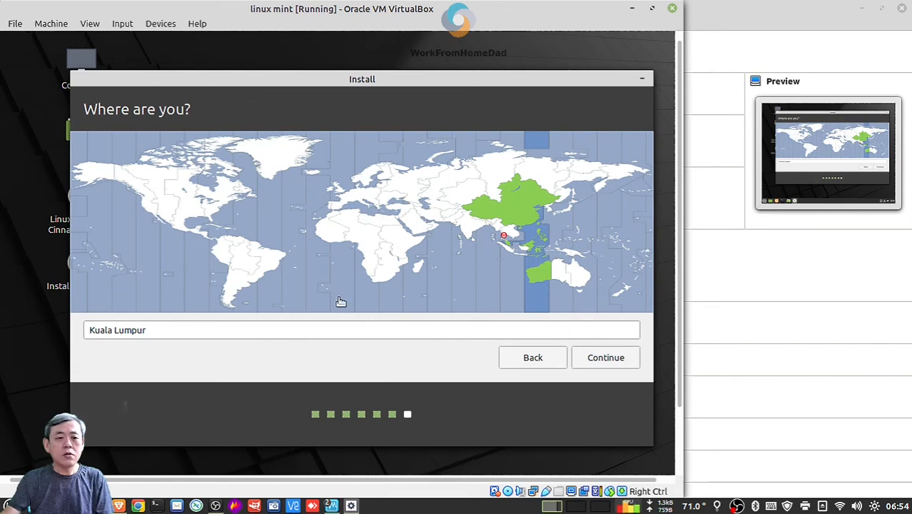
# Accept the location, enter the user's name and a password, enable automatic login, and continue
pyautogui.click(620, 362)
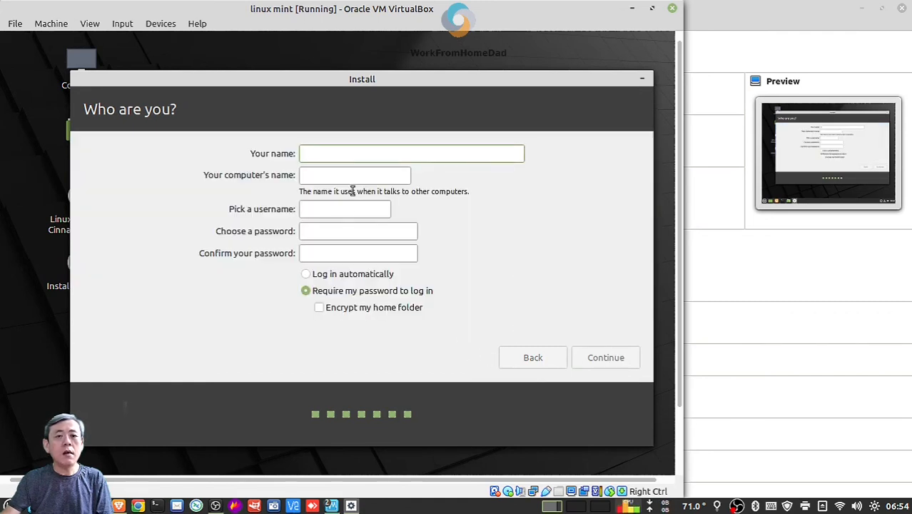
pyautogui.write('Pa')
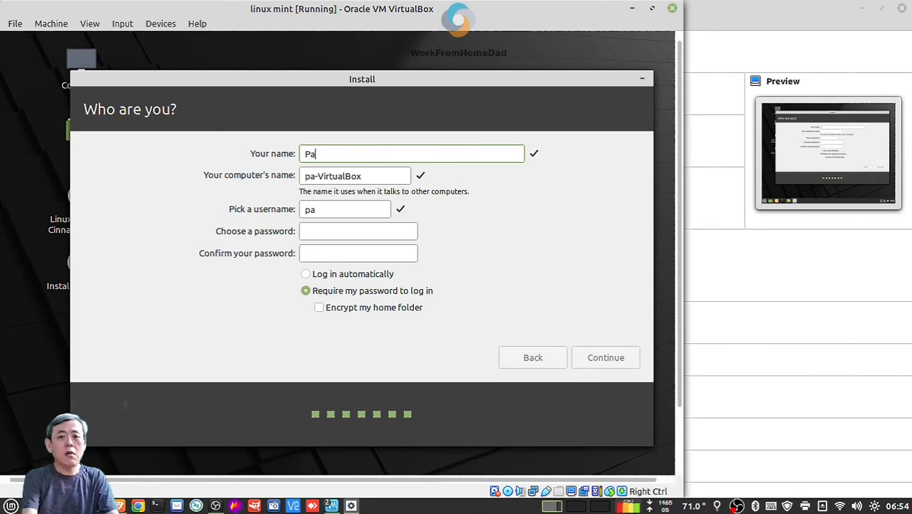
pyautogui.write('trick')
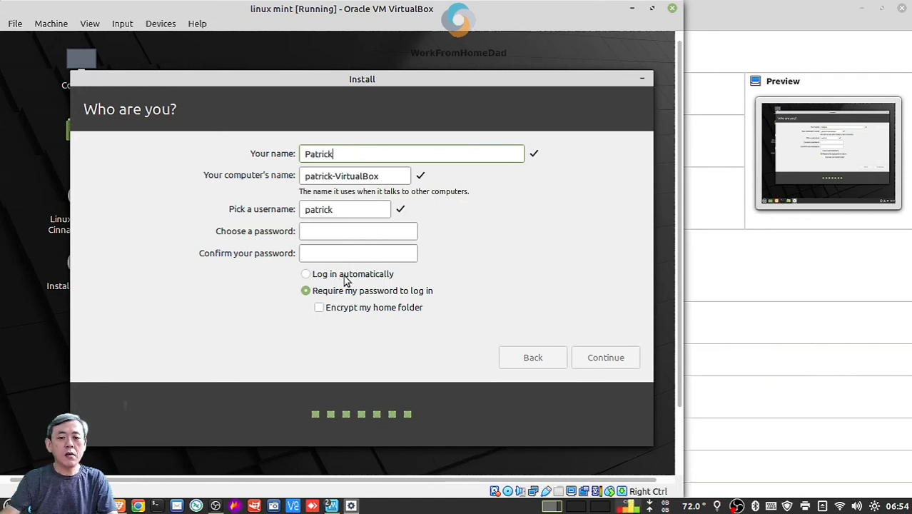
pyautogui.click(346, 277)
pyautogui.click(356, 233)
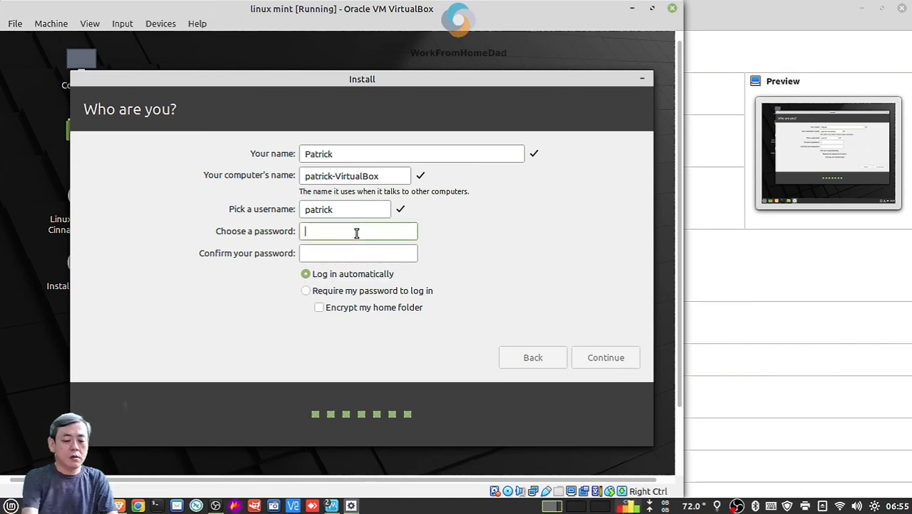
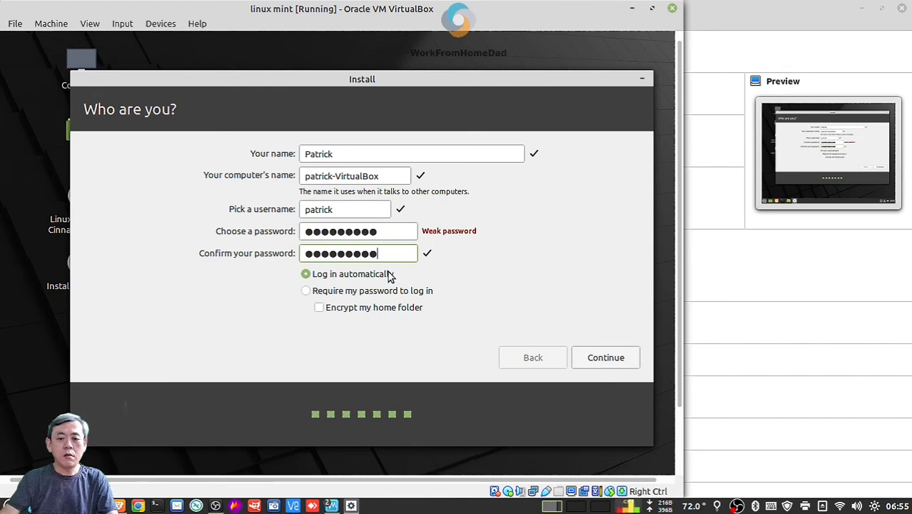
pyautogui.click(612, 357)
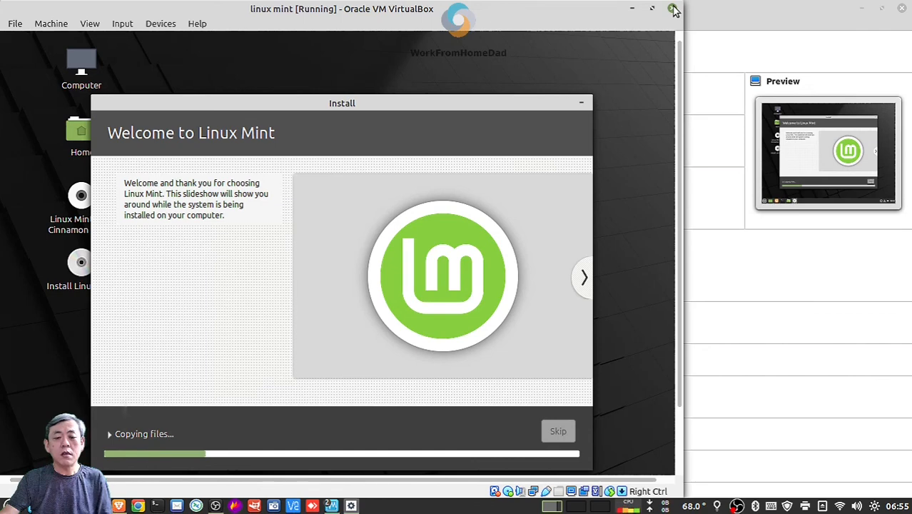
# Power off the installing linux mint VM and select the installed LinuxMint20 machine
pyautogui.click(673, 9)
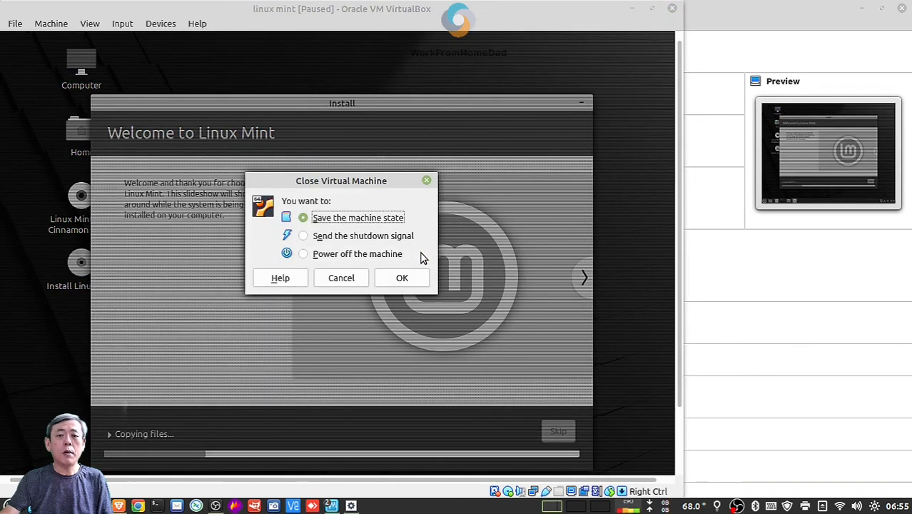
pyautogui.click(362, 254)
pyautogui.click(399, 282)
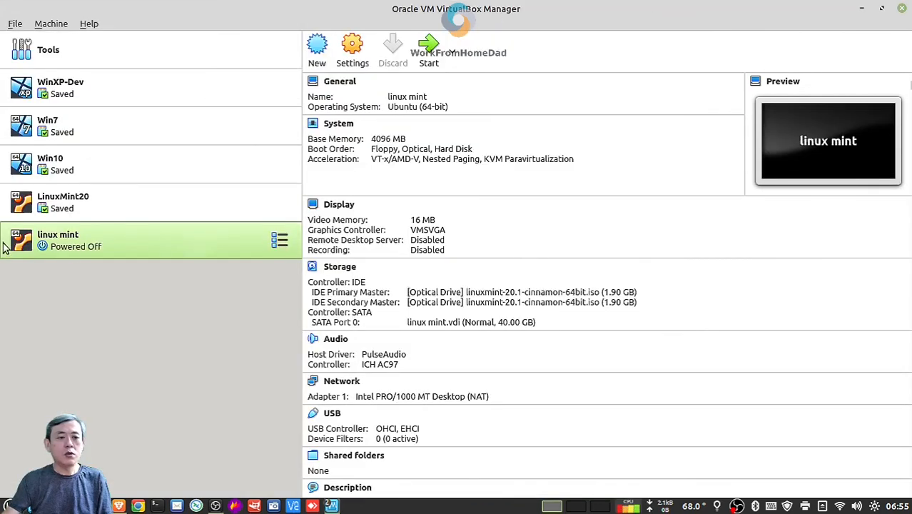
pyautogui.click(75, 206)
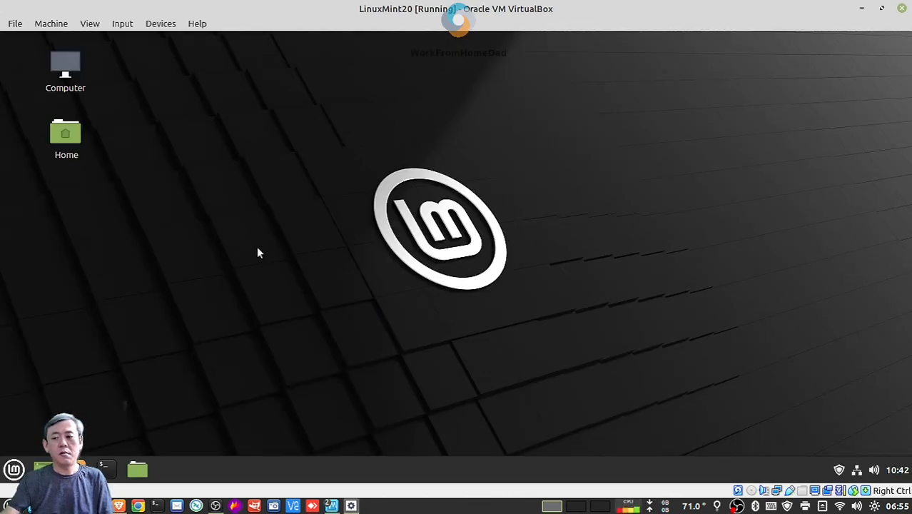
pyautogui.click(14, 469)
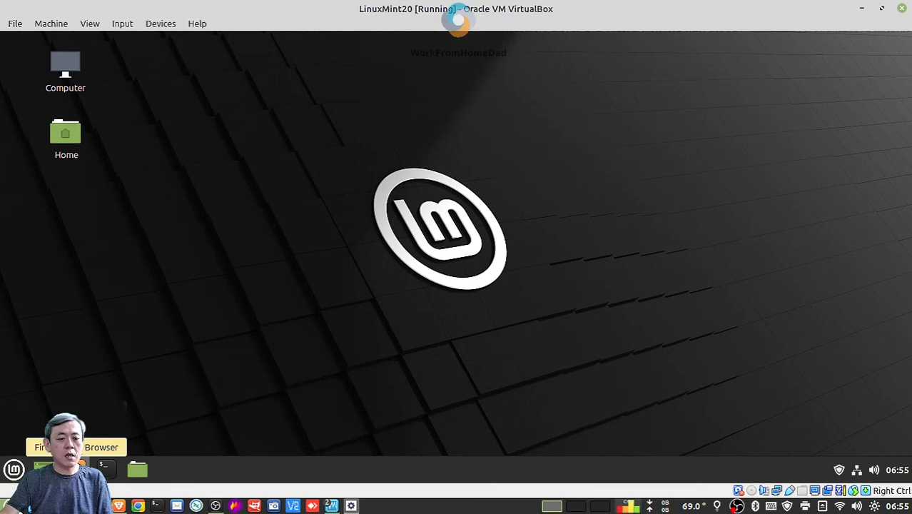
pyautogui.click(6, 506)
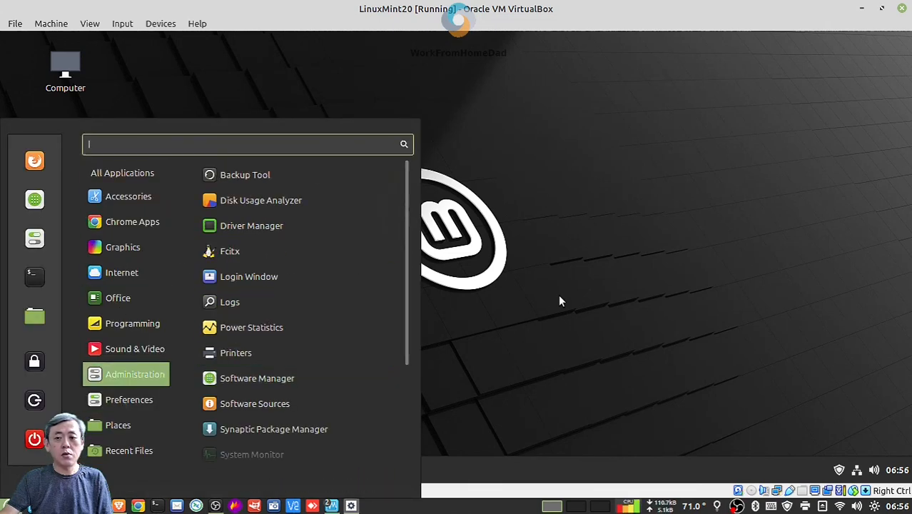
pyautogui.click(230, 338)
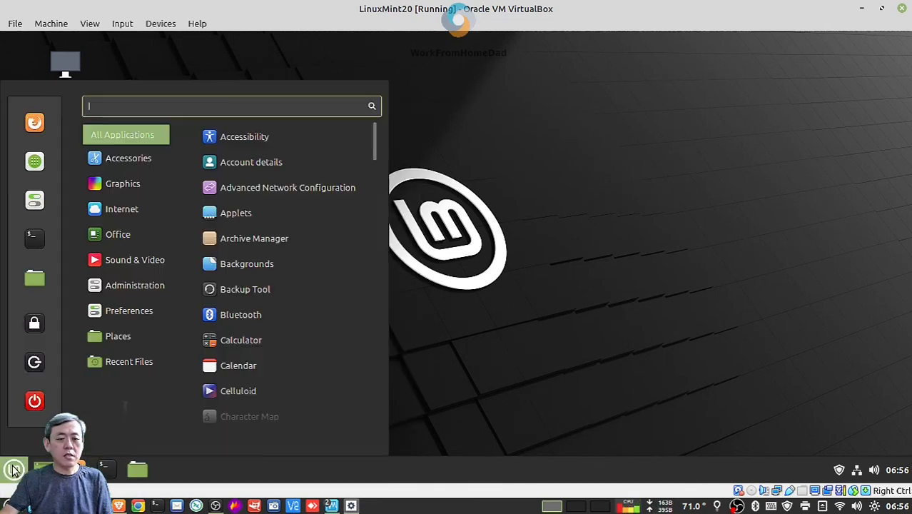
pyautogui.click(14, 470)
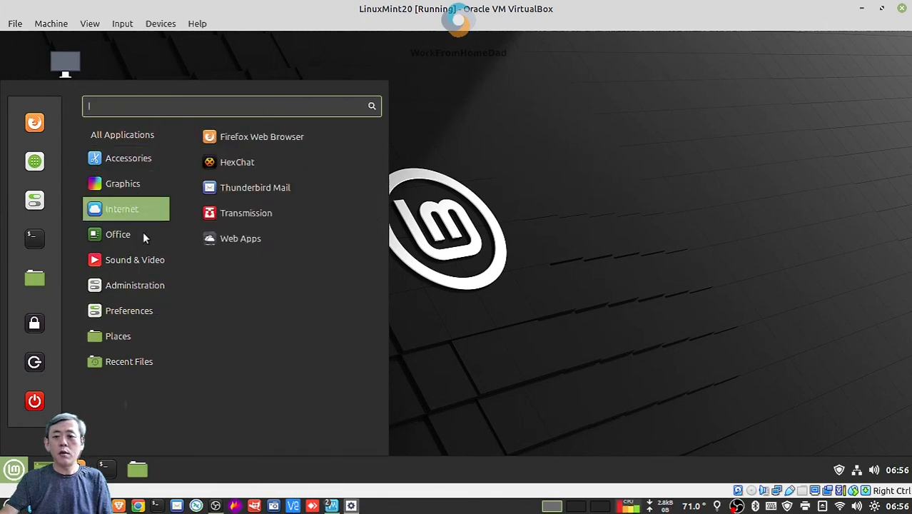
pyautogui.click(553, 284)
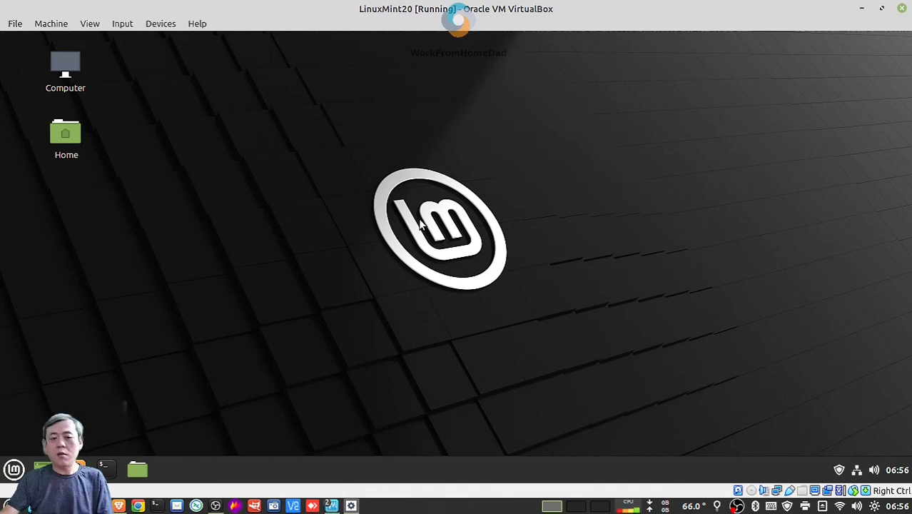
pyautogui.click(14, 469)
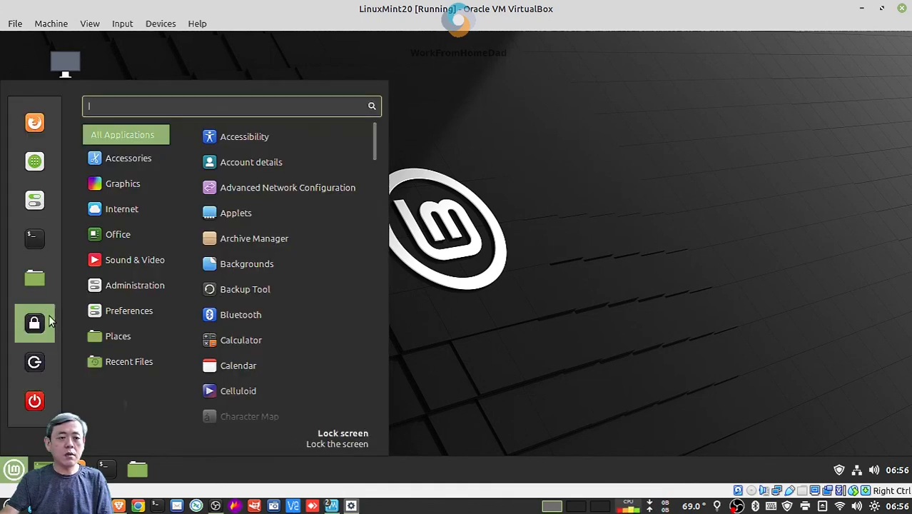
pyautogui.click(35, 202)
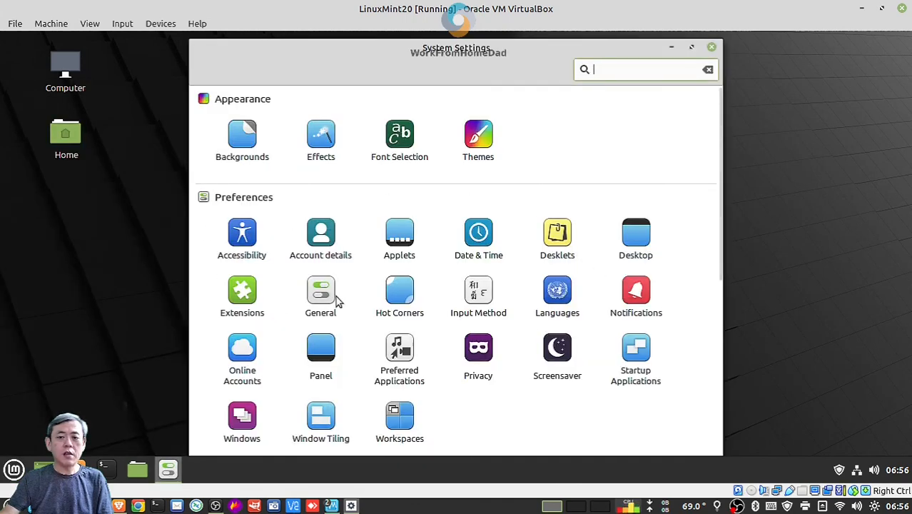
# Scroll System Settings down to the Hardware and Administration sections, then back to the top
pyautogui.scroll(-5, 539, 281)
pyautogui.scroll(-3, 540, 283)
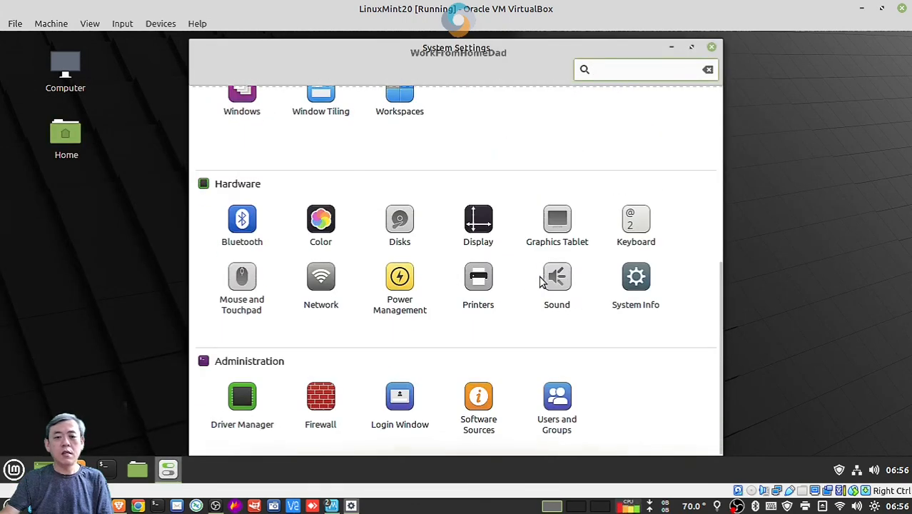
pyautogui.scroll(7, 540, 282)
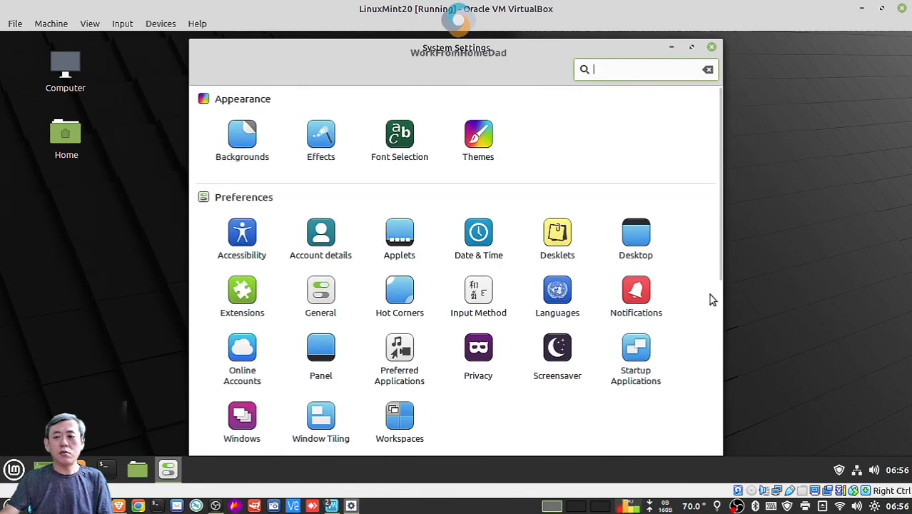